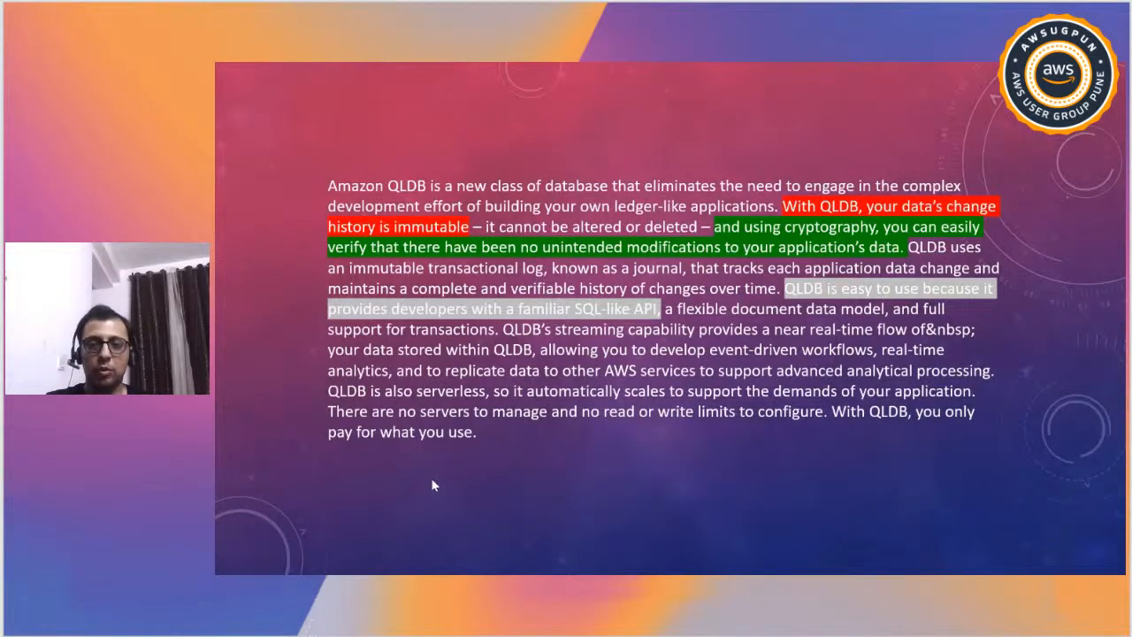
- End the slide show on the DEMO slide and switch to the Amazon Managed Blockchain console page in Chrome, reloading it
key("Right")
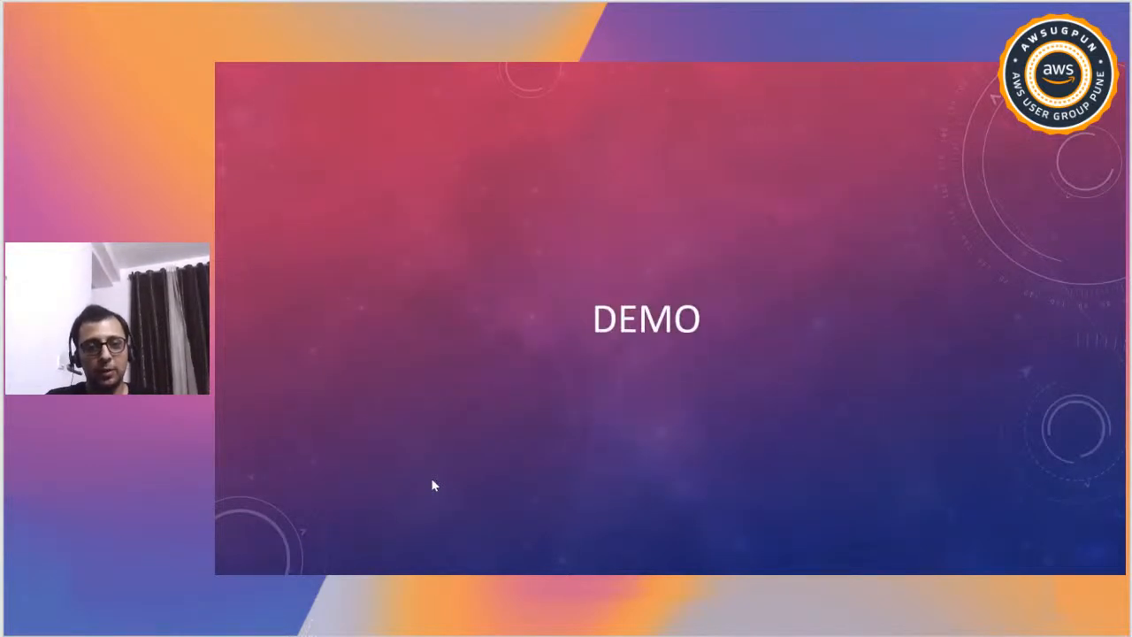
key("Escape")
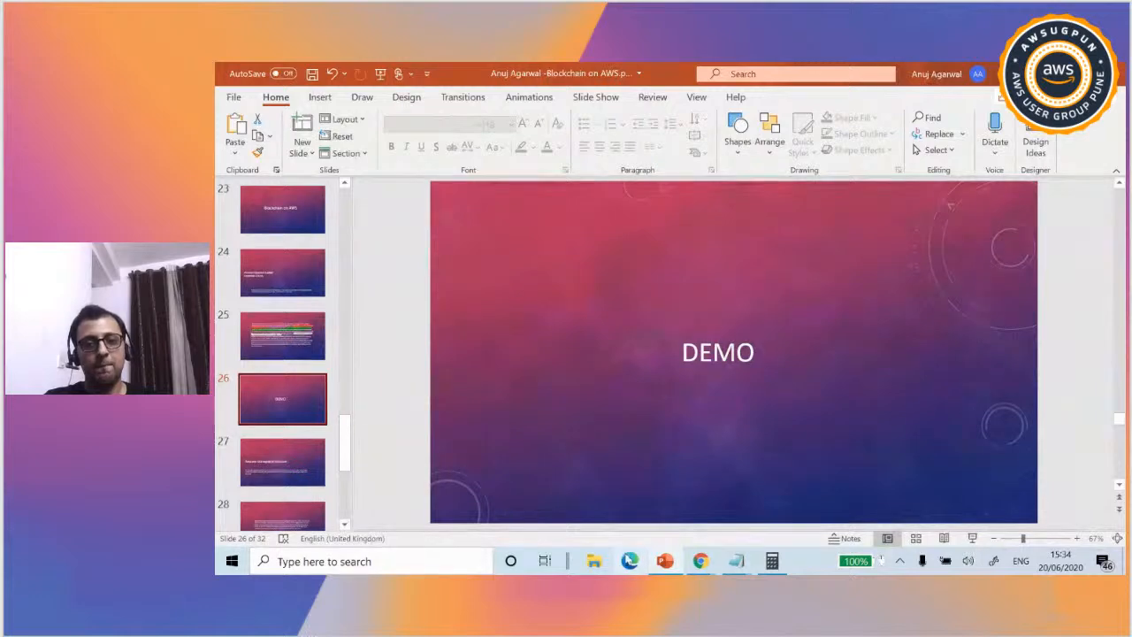
mouse_move(701, 561)
left_click(659, 538)
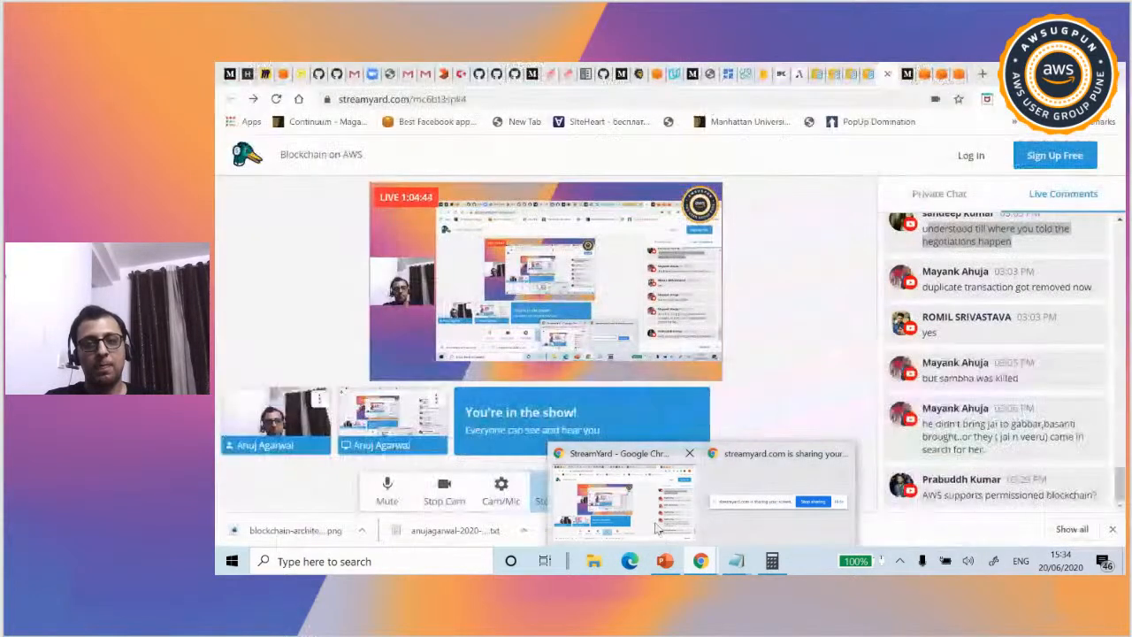
left_click(920, 70)
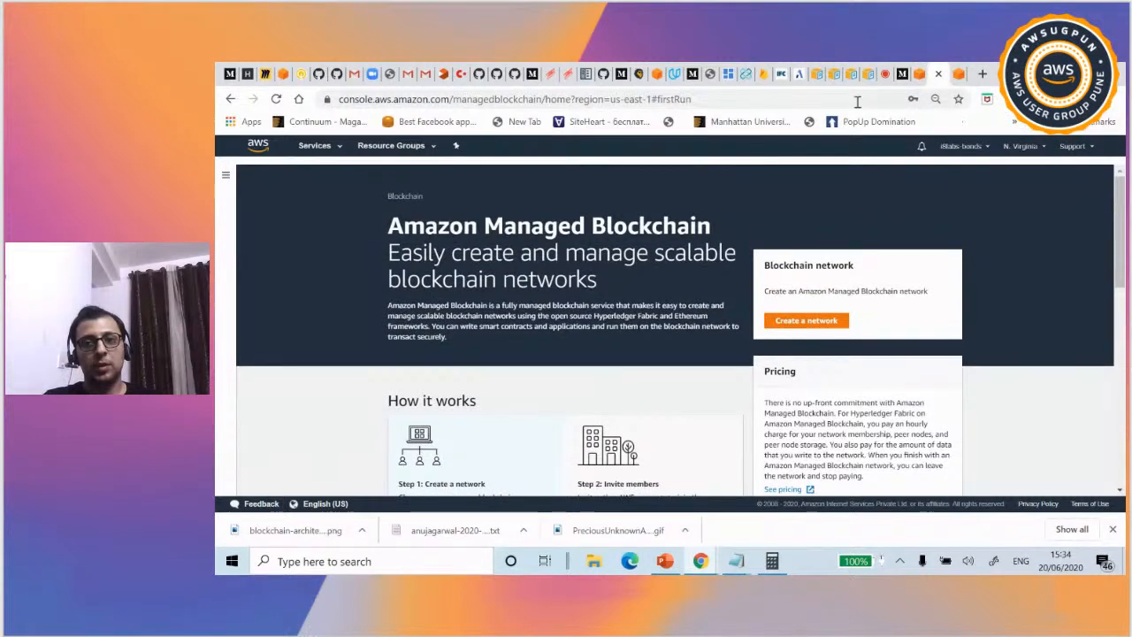
left_click(277, 100)
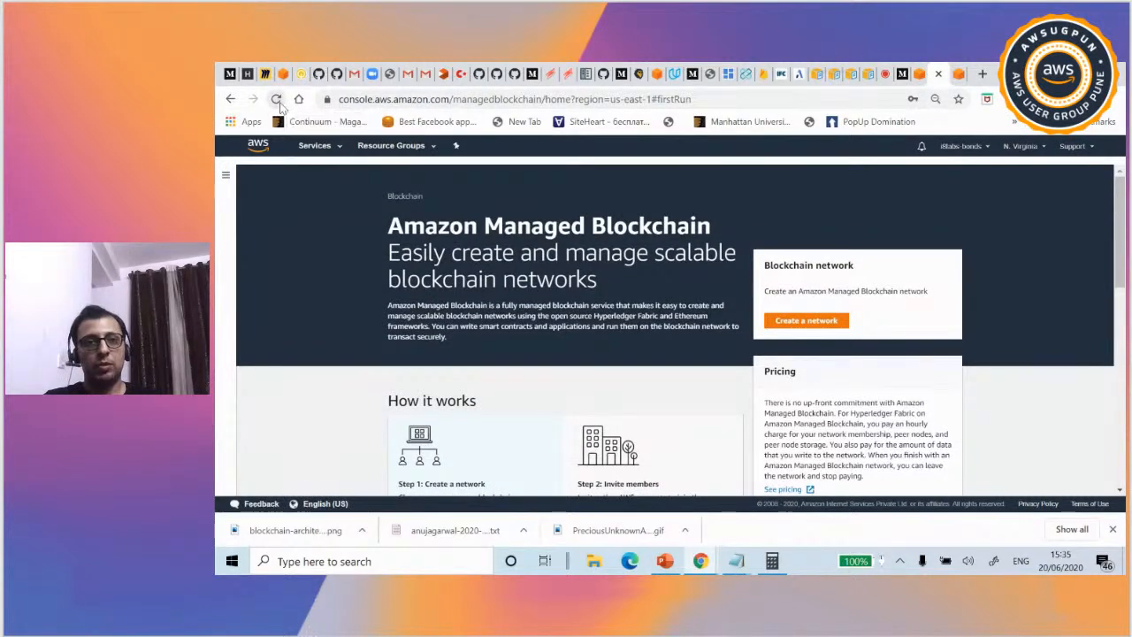
- Go to aws.amazon.com, enter the AWS Management Console and open the Amazon QLDB service
left_click(693, 99)
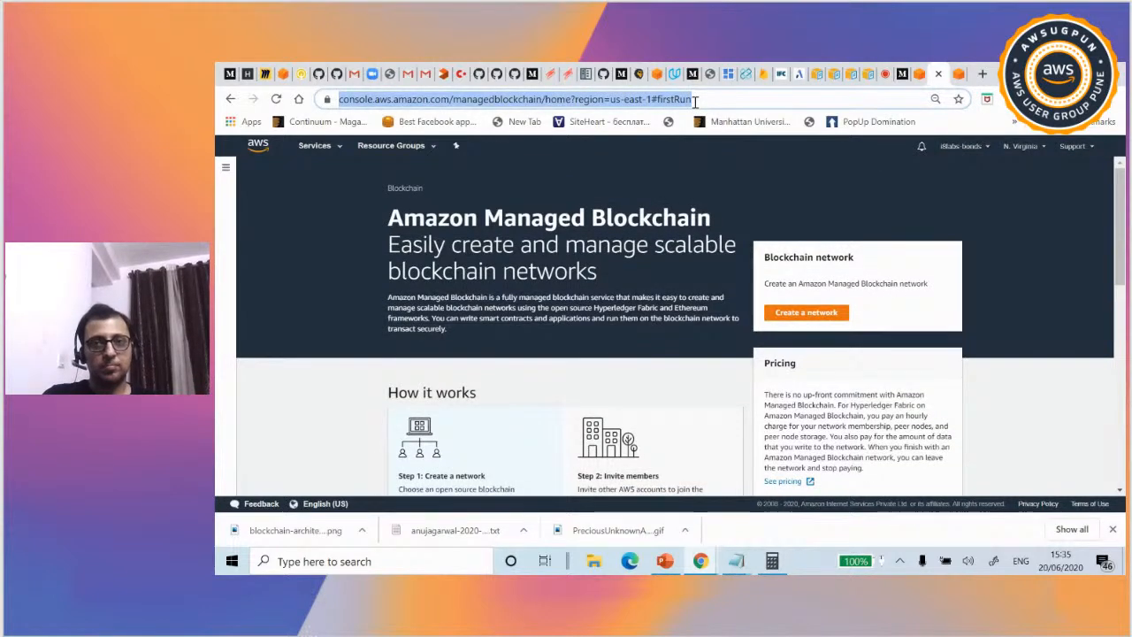
type("co")
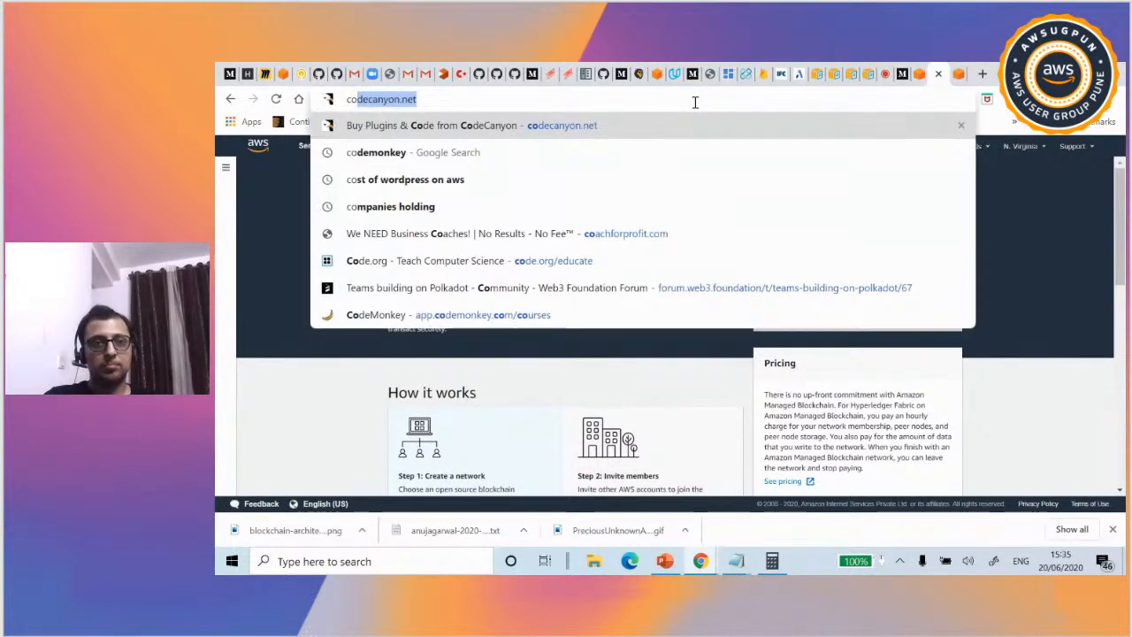
key("BackSpace")
key("BackSpace")
key("BackSpace")
type("aws.amazon.com")
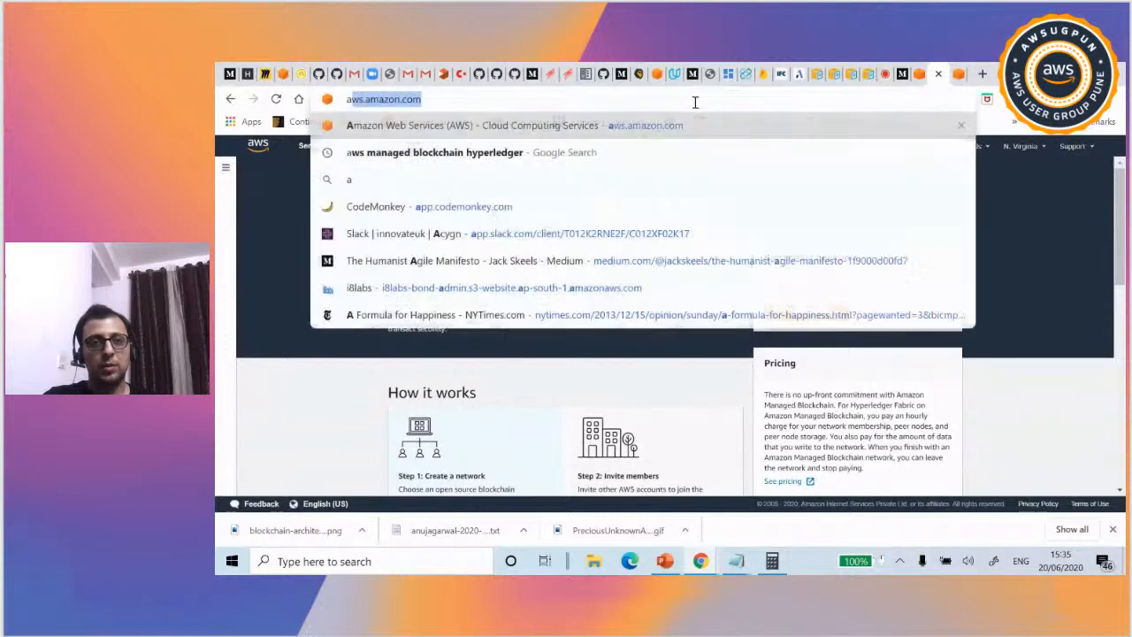
key("Return")
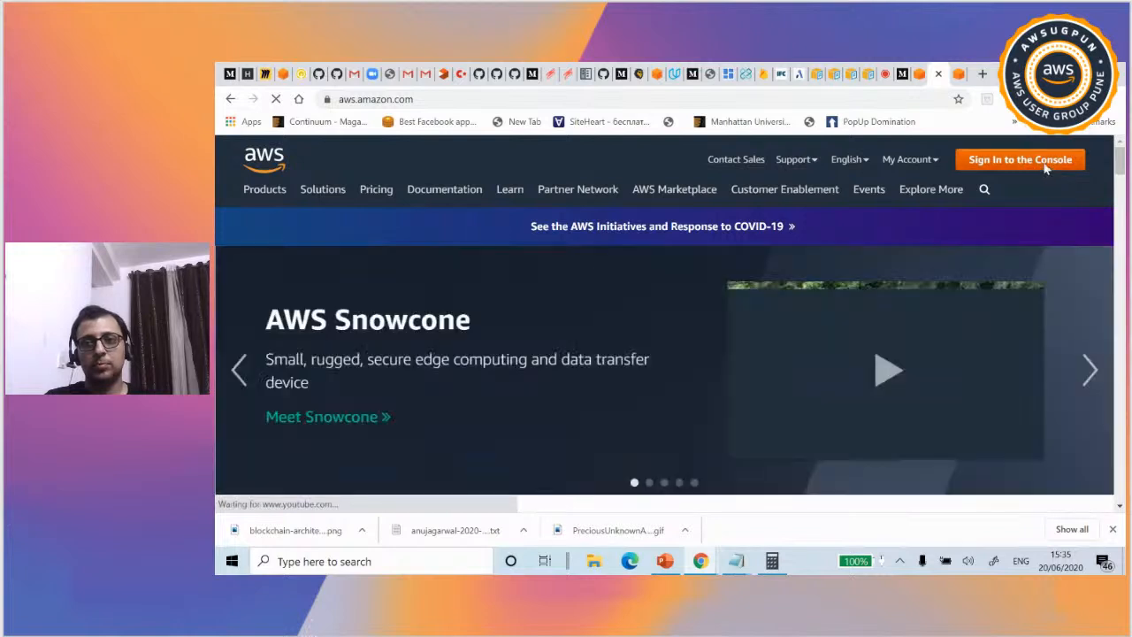
left_click(1038, 165)
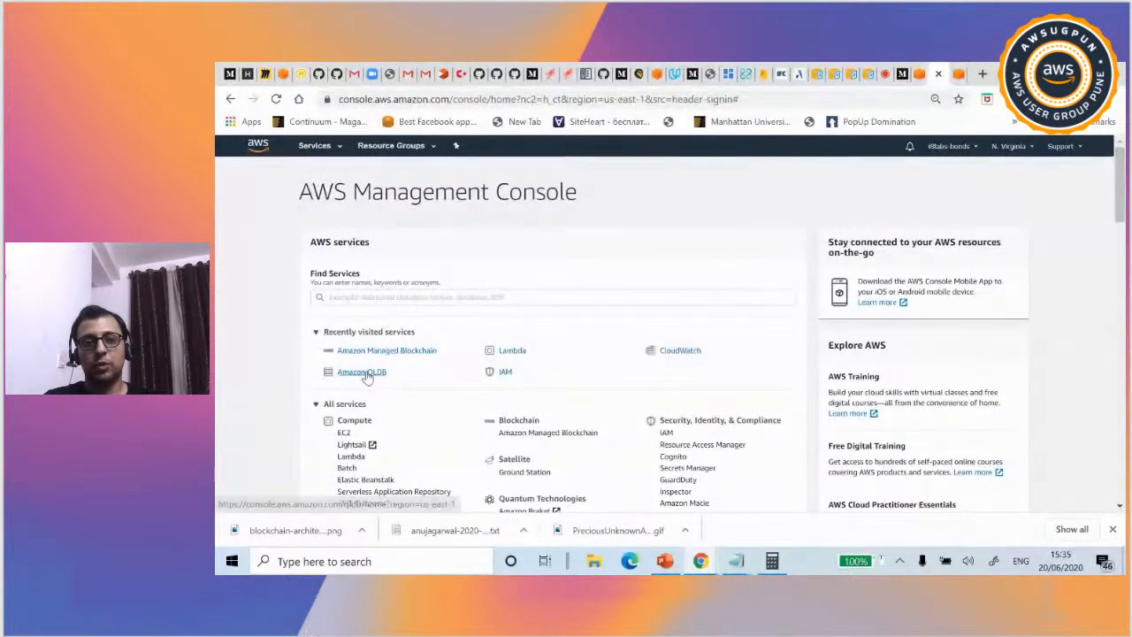
left_click(366, 374)
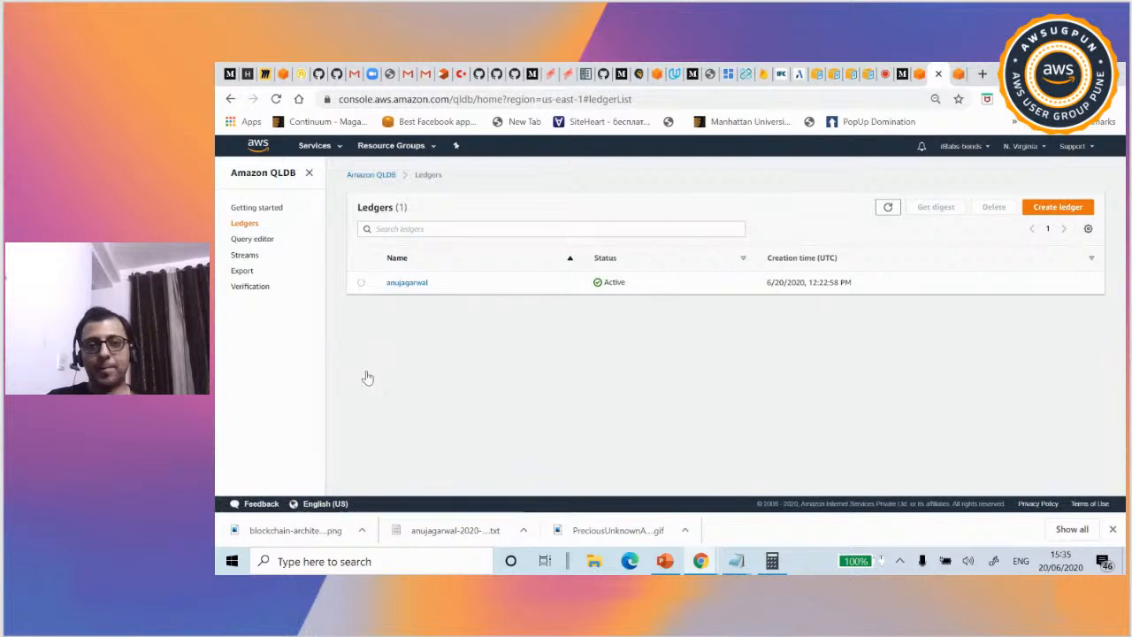
- Create a new QLDB ledger named with the owner's first name followed by "AWSBlockchain", without tags
left_click(1052, 209)
left_click(384, 283)
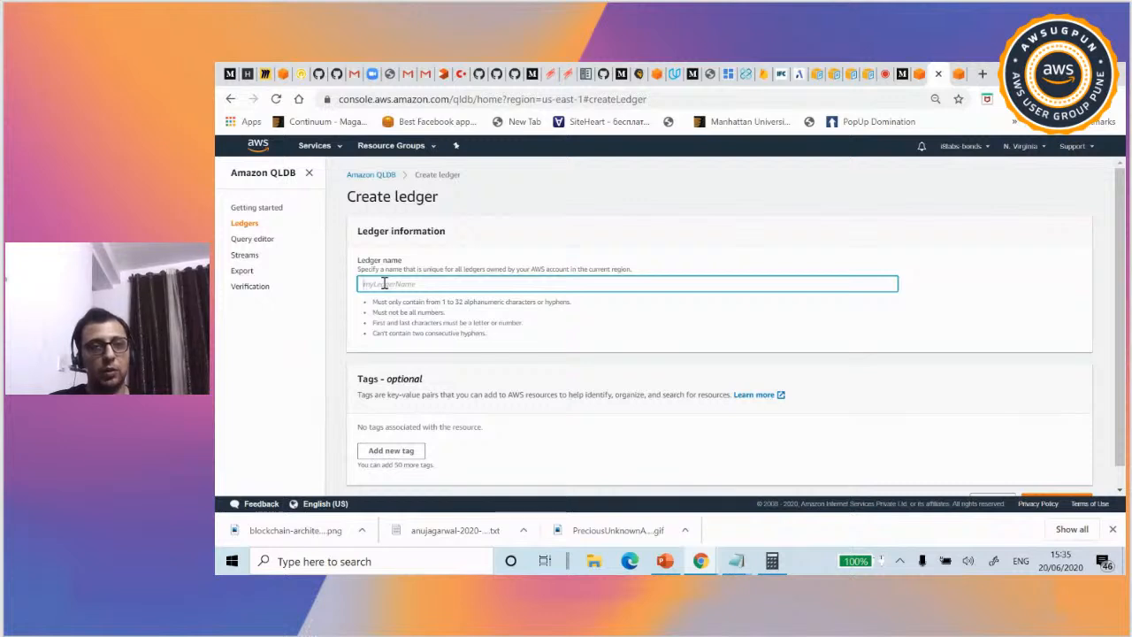
type("anuj")
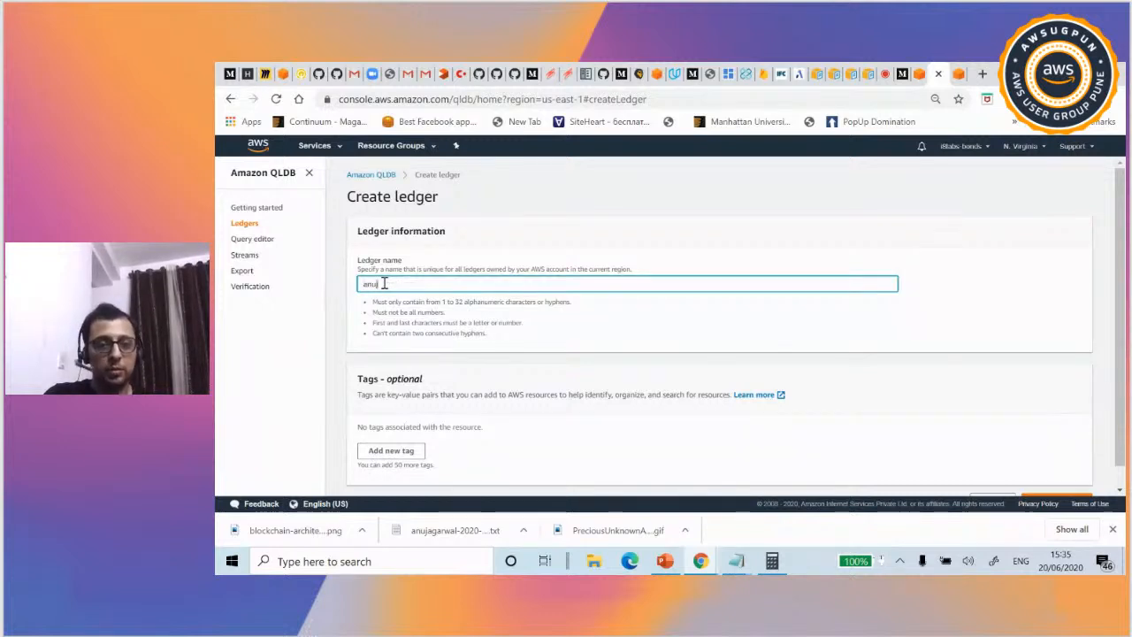
type("AWSN")
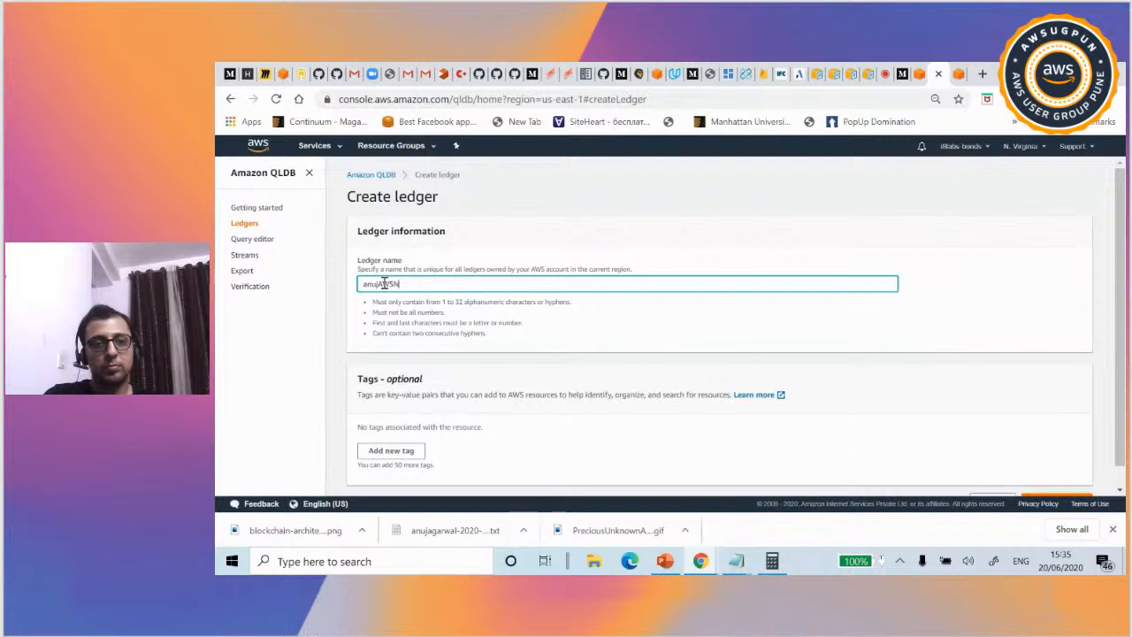
key("BackSpace")
type("R")
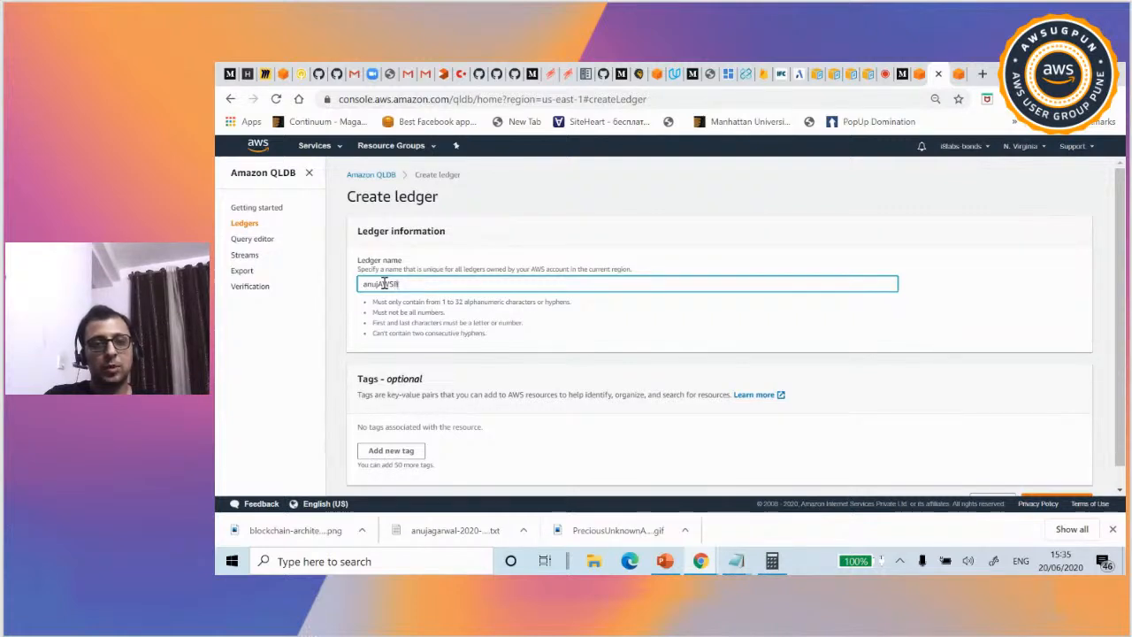
type("C")
type("lockchain")
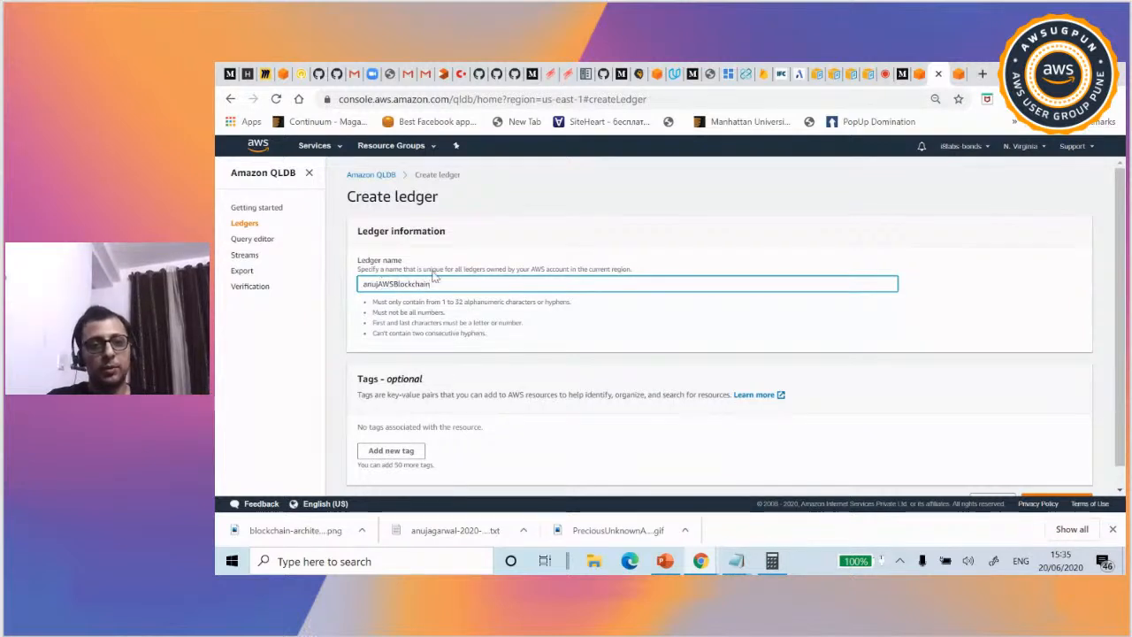
scroll(1123, 341, "down", 1)
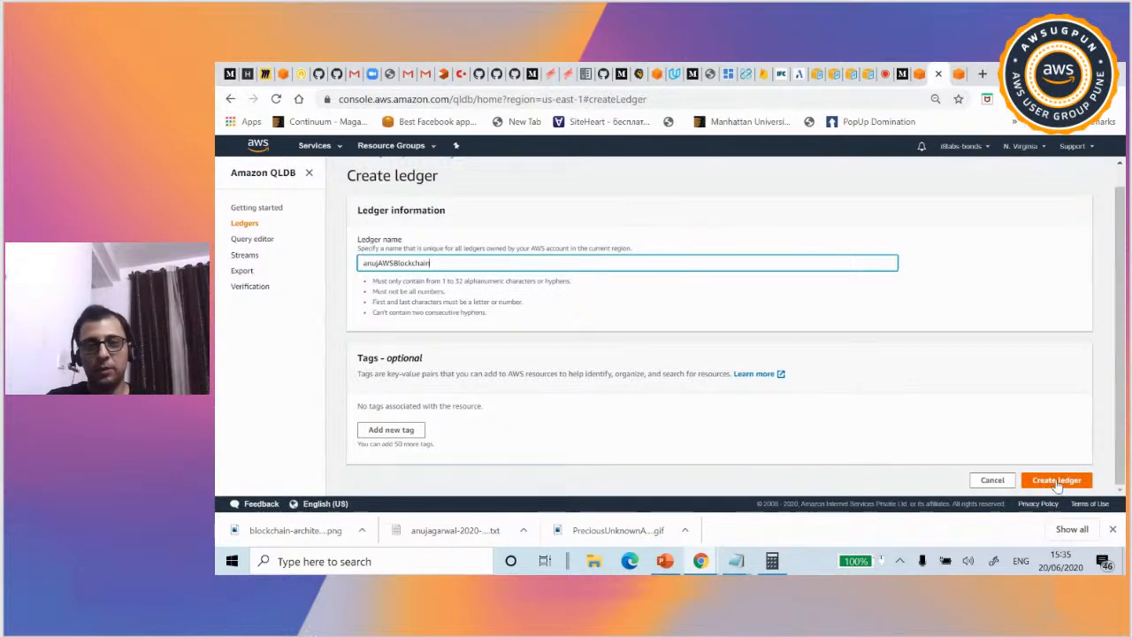
left_click(1058, 484)
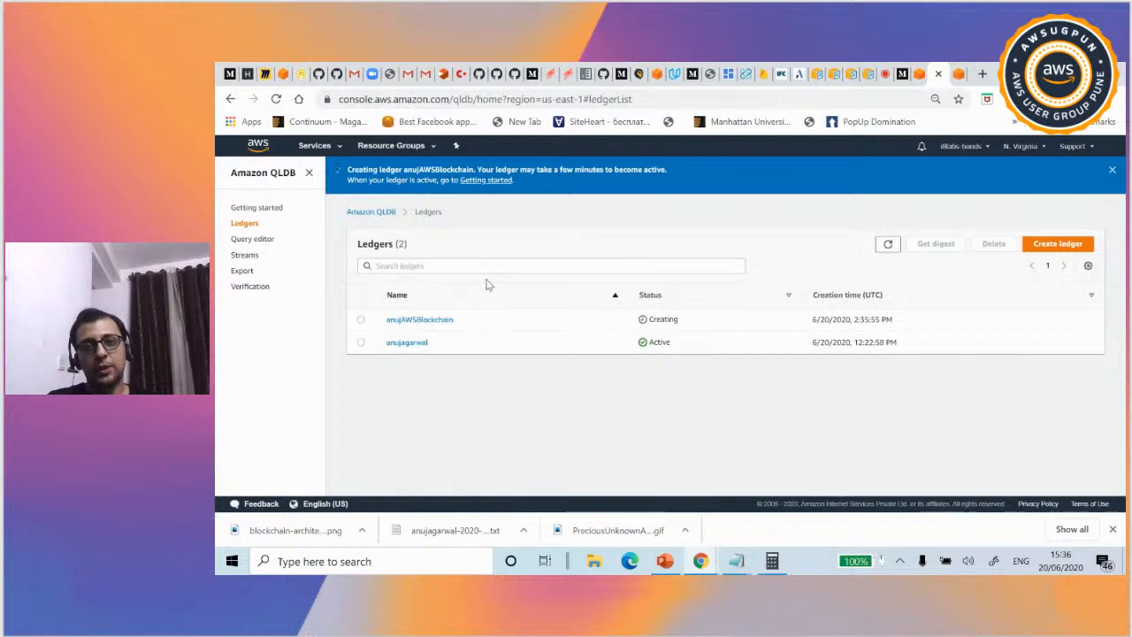
- Open the QLDB getting-started documentation on creating tables, indexes and documents in a separate tab and examine the manual option's CREATE TABLE statements
left_click(262, 209)
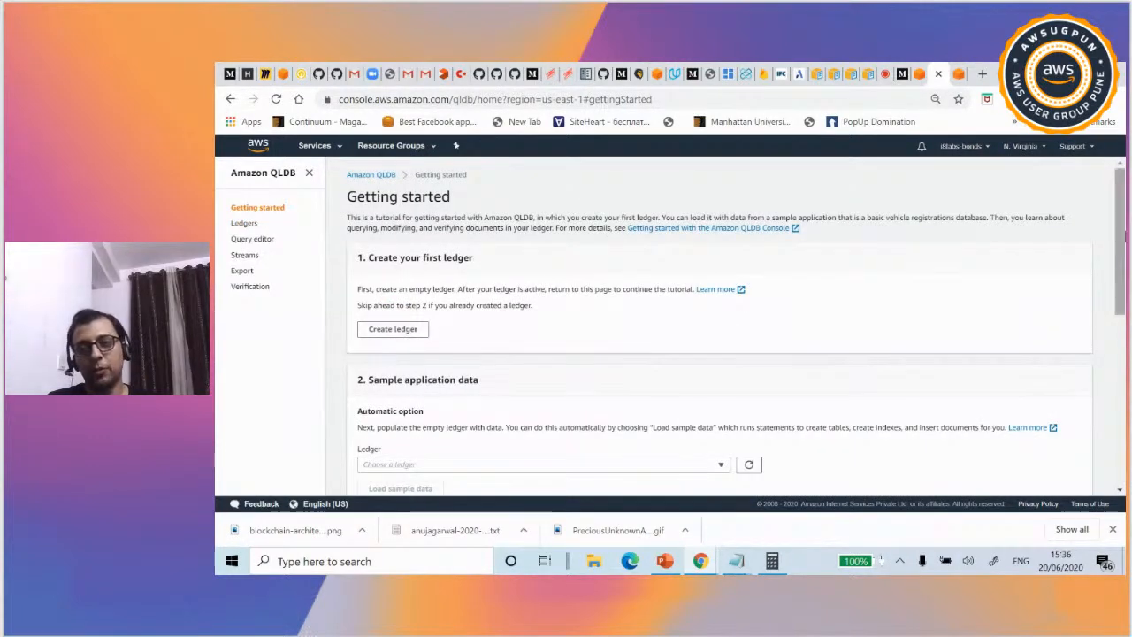
left_click_drag(1121, 235, 1121, 253)
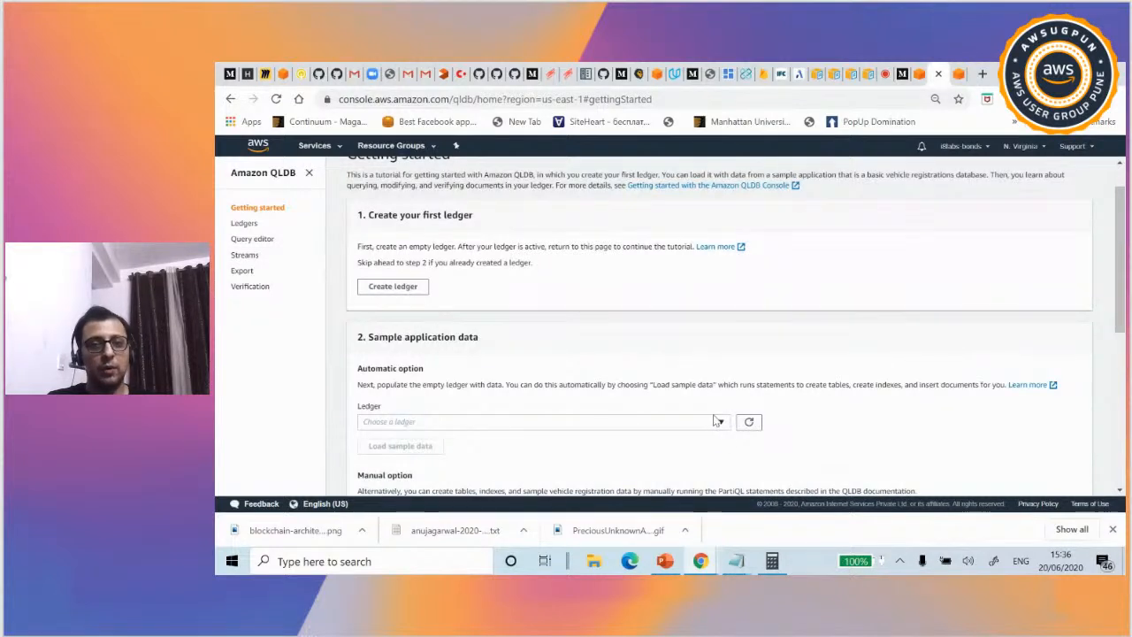
left_click_drag(1122, 300, 1121, 342)
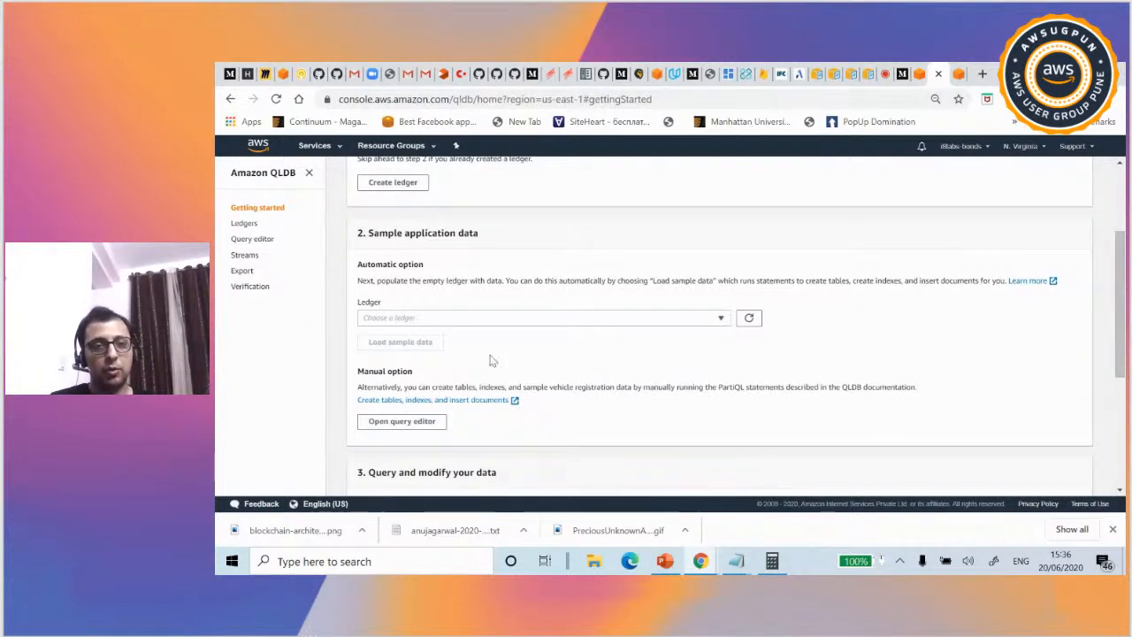
right_click(428, 401)
left_click(434, 412)
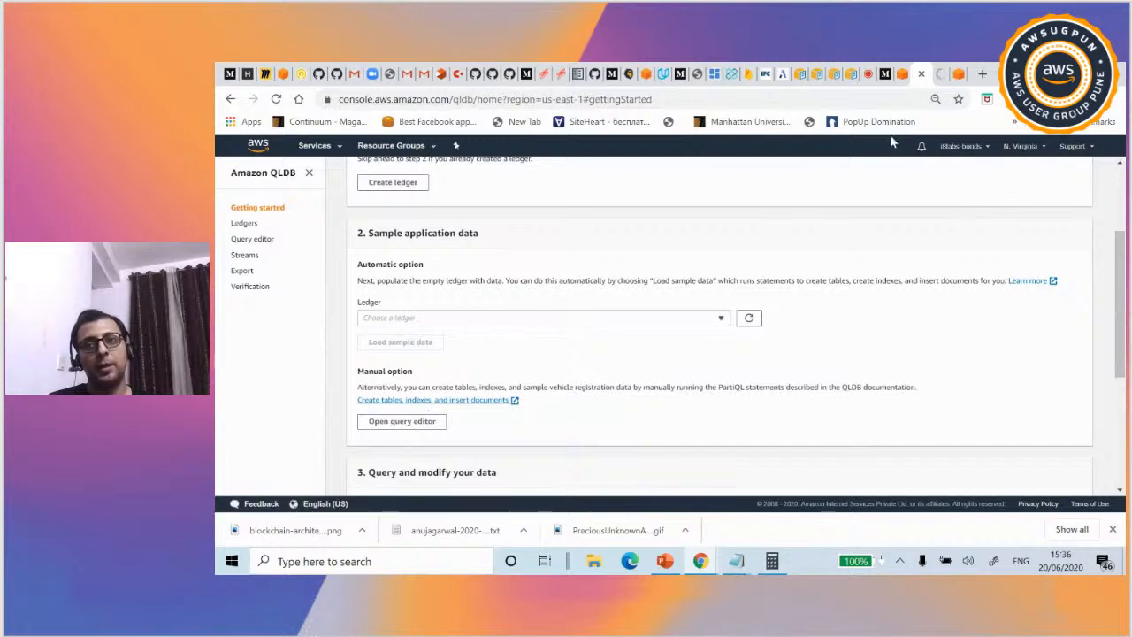
left_click(940, 72)
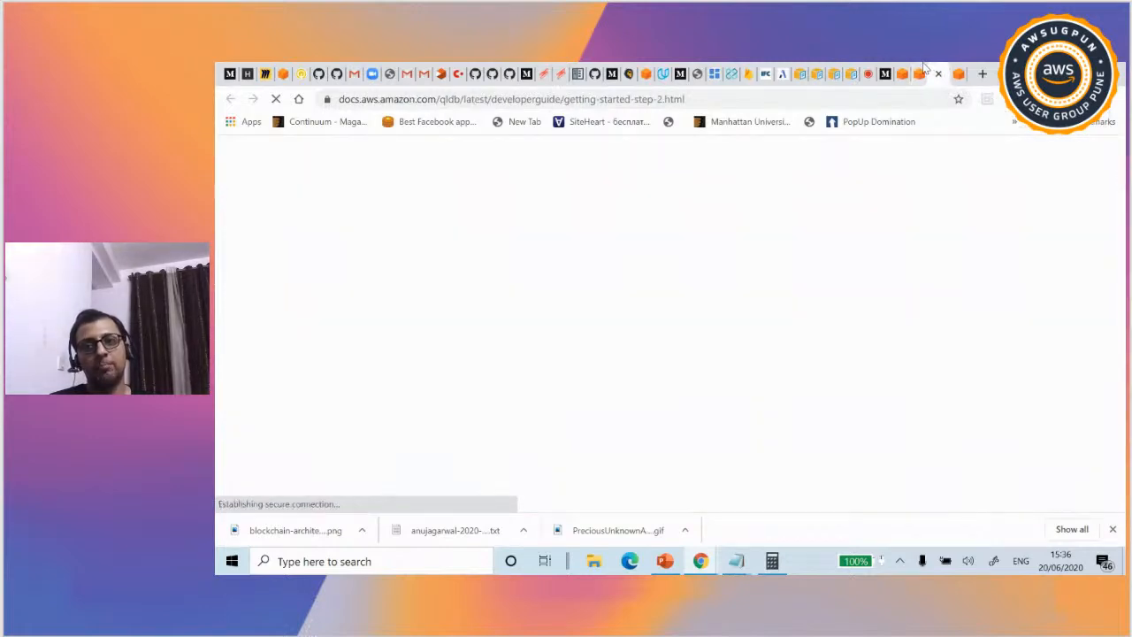
left_click_drag(1121, 240, 1122, 418)
left_click(574, 433)
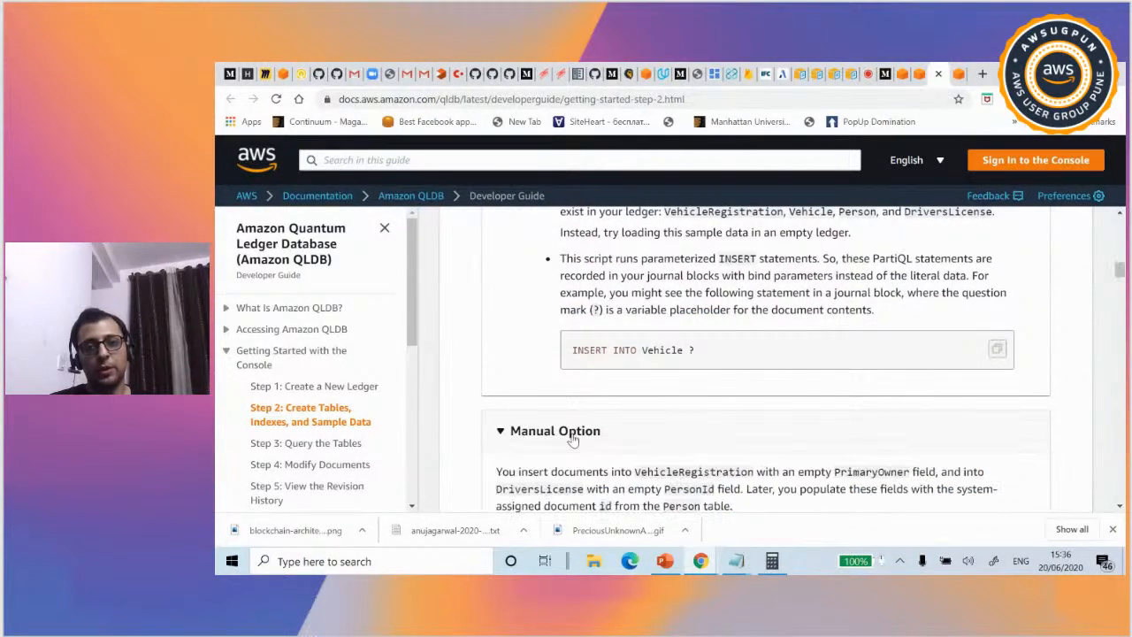
left_click_drag(1120, 270, 1120, 299)
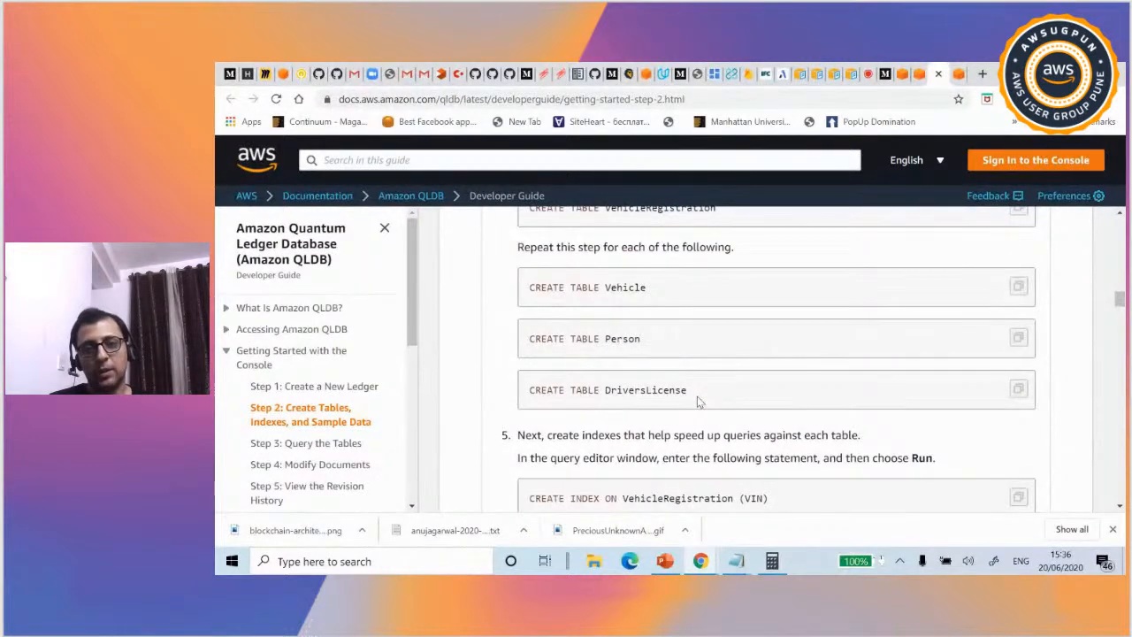
- Return to the QLDB getting-started page and choose the older ledger for the sample application data
left_click(922, 70)
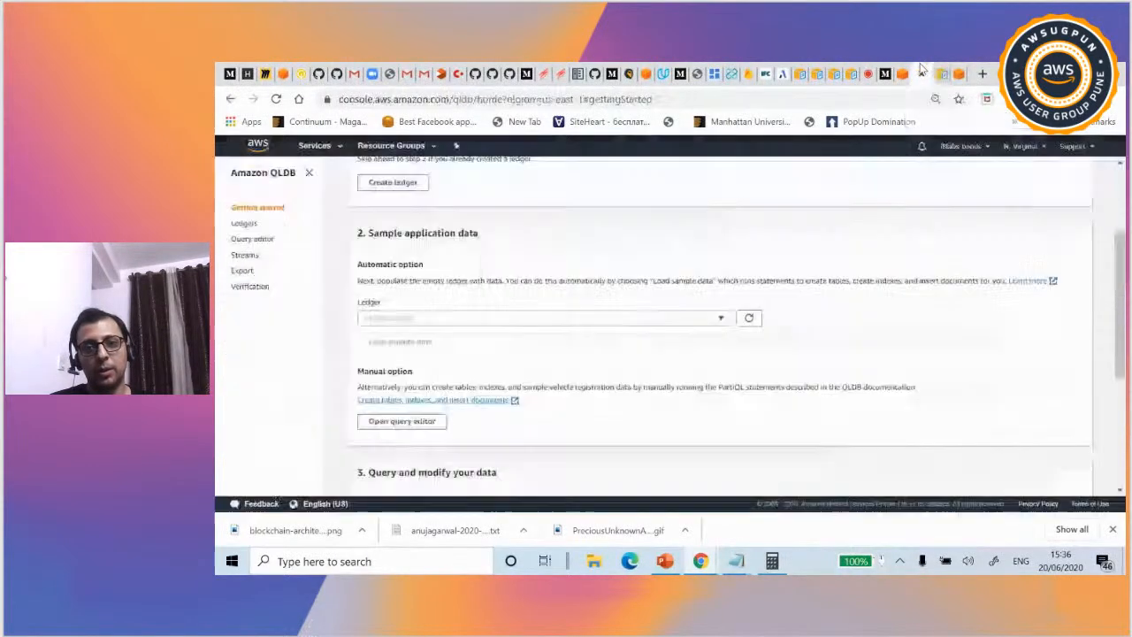
left_click(723, 320)
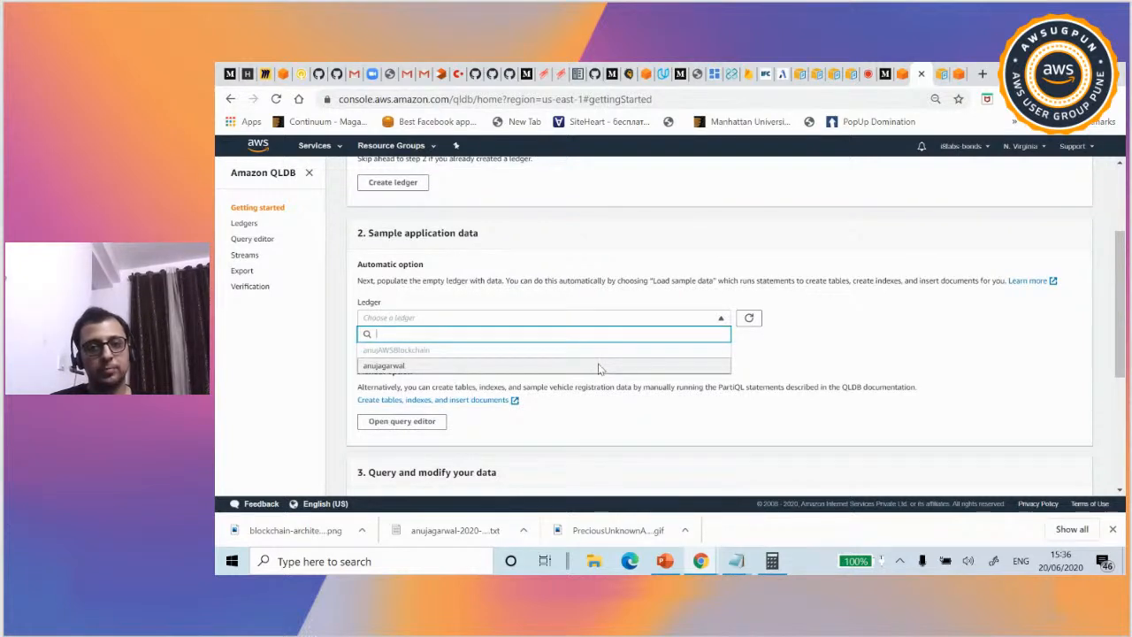
left_click(599, 366)
left_click(713, 320)
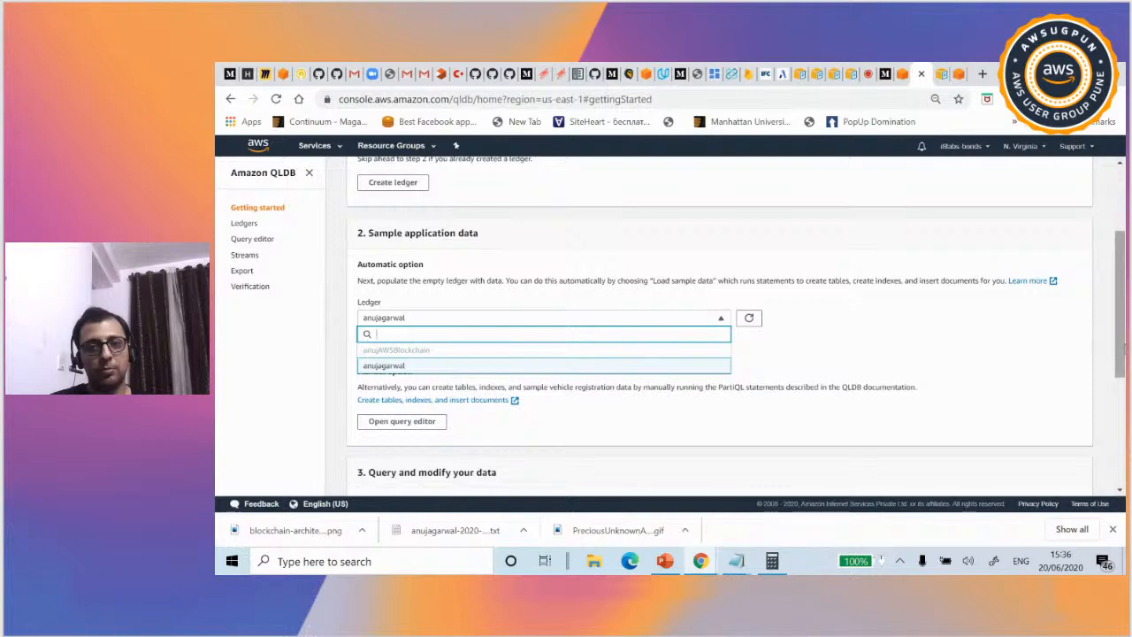
- Check the status of the new ledger in the ledger list and view the ledger creation form
left_click_drag(1120, 349, 1106, 222)
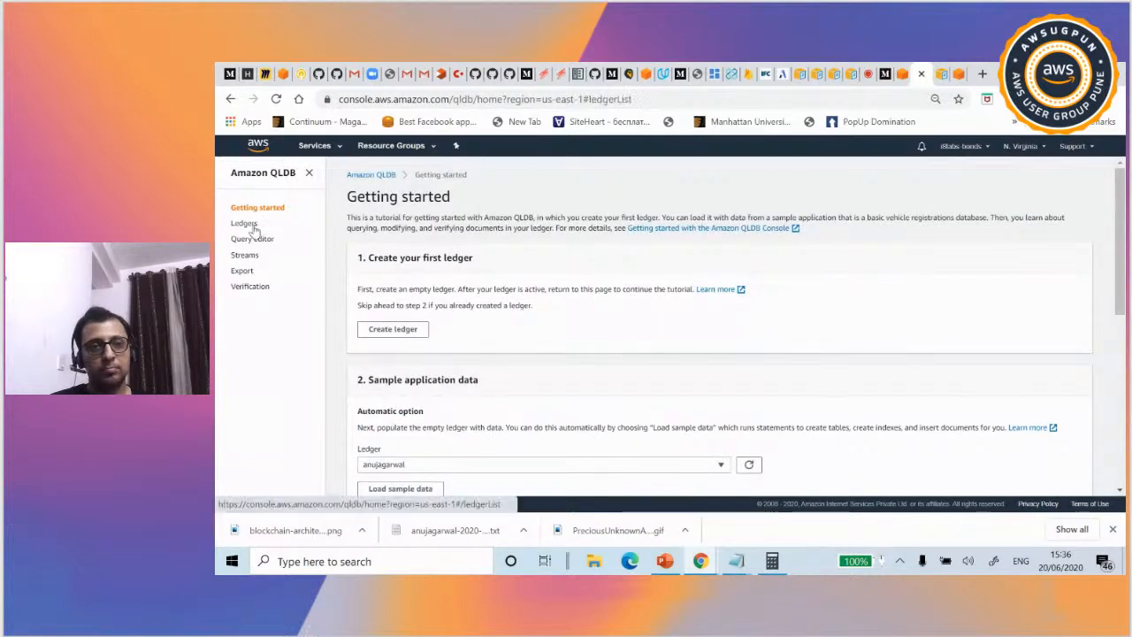
left_click(244, 223)
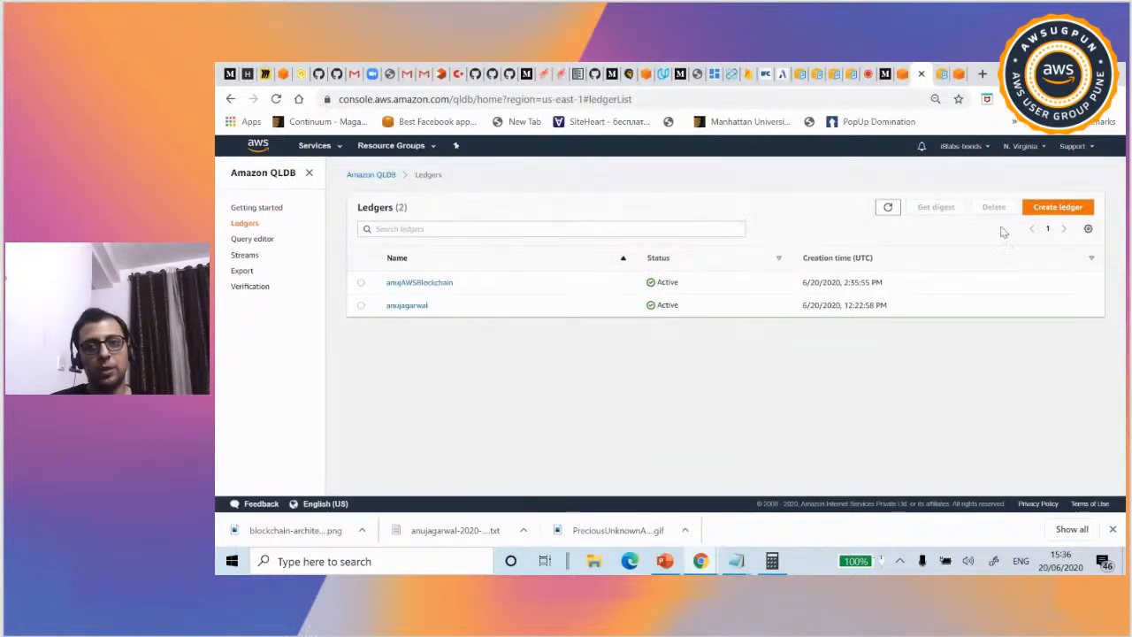
left_click(1054, 209)
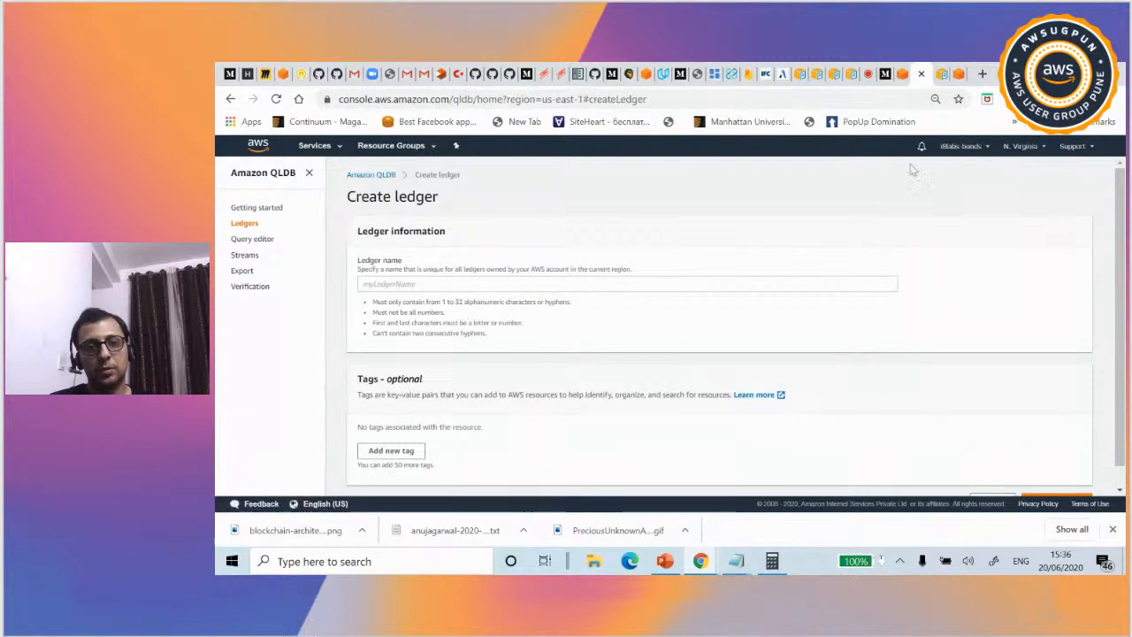
scroll(1119, 234, "down", 1)
scroll(1119, 234, "up", 1)
- On the getting-started page, choose the new AWSBlockchain ledger for the automatic sample application data option
left_click(255, 210)
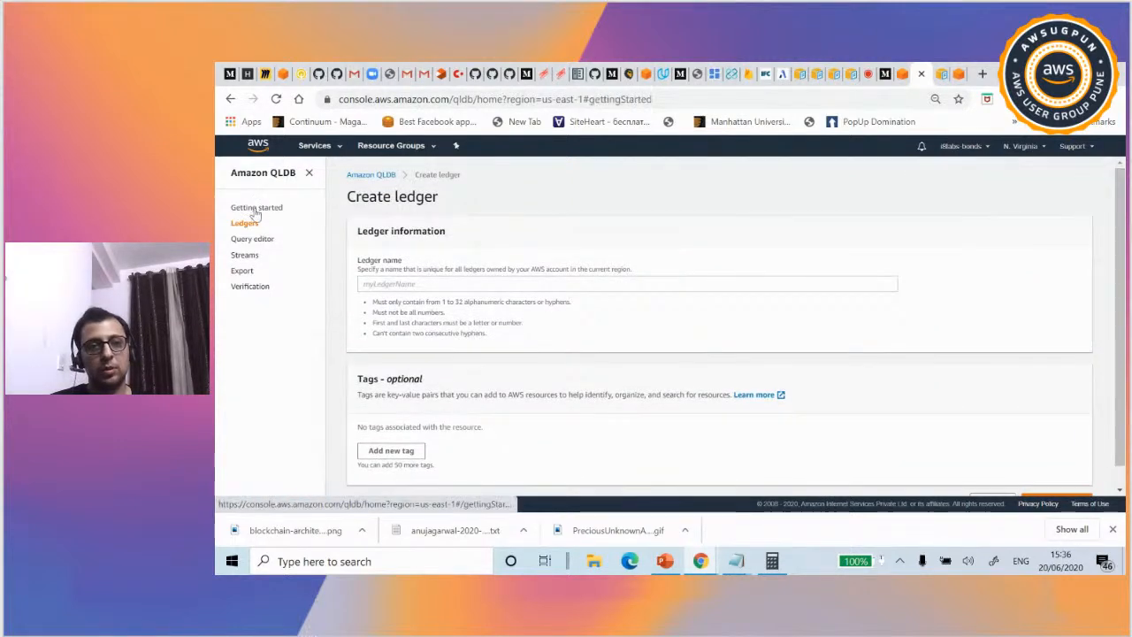
left_click_drag(1122, 195, 1115, 259)
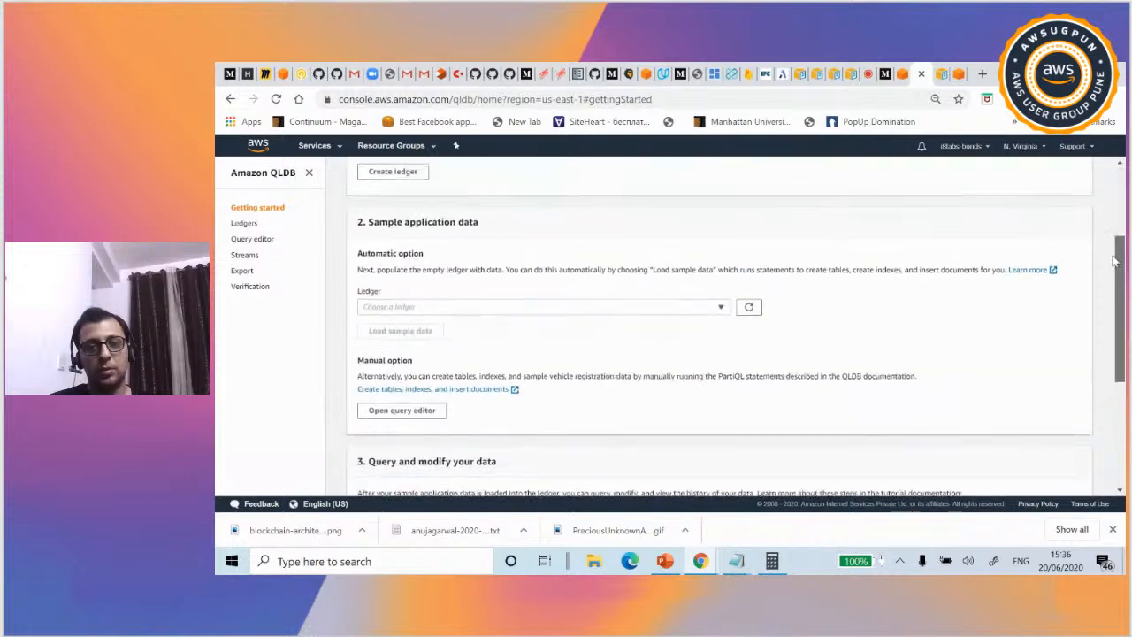
left_click(721, 302)
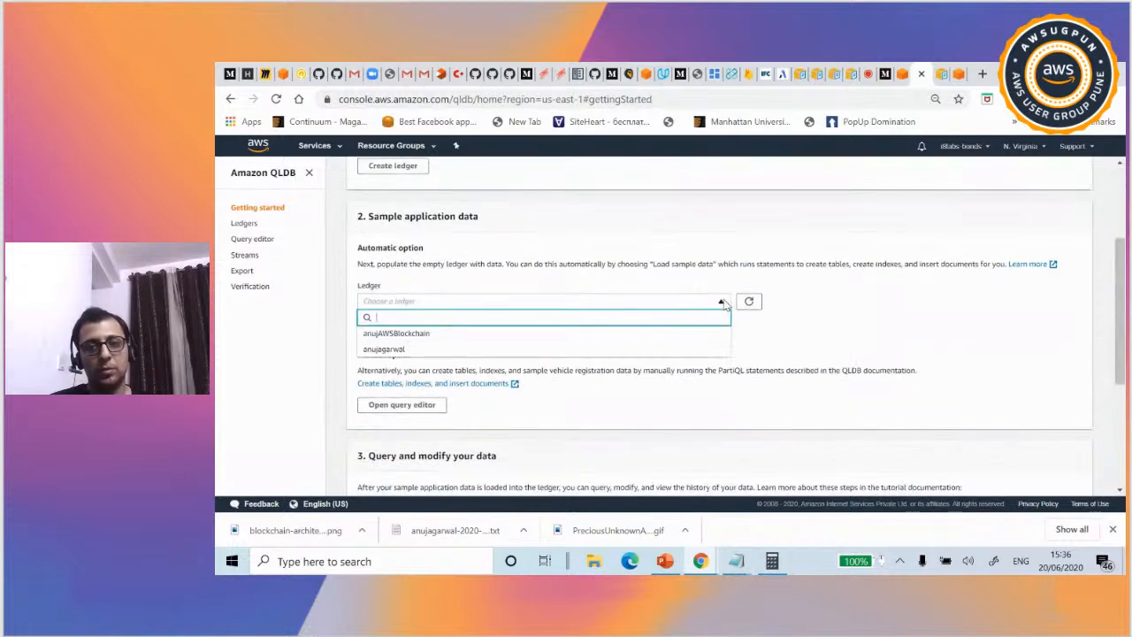
left_click(590, 334)
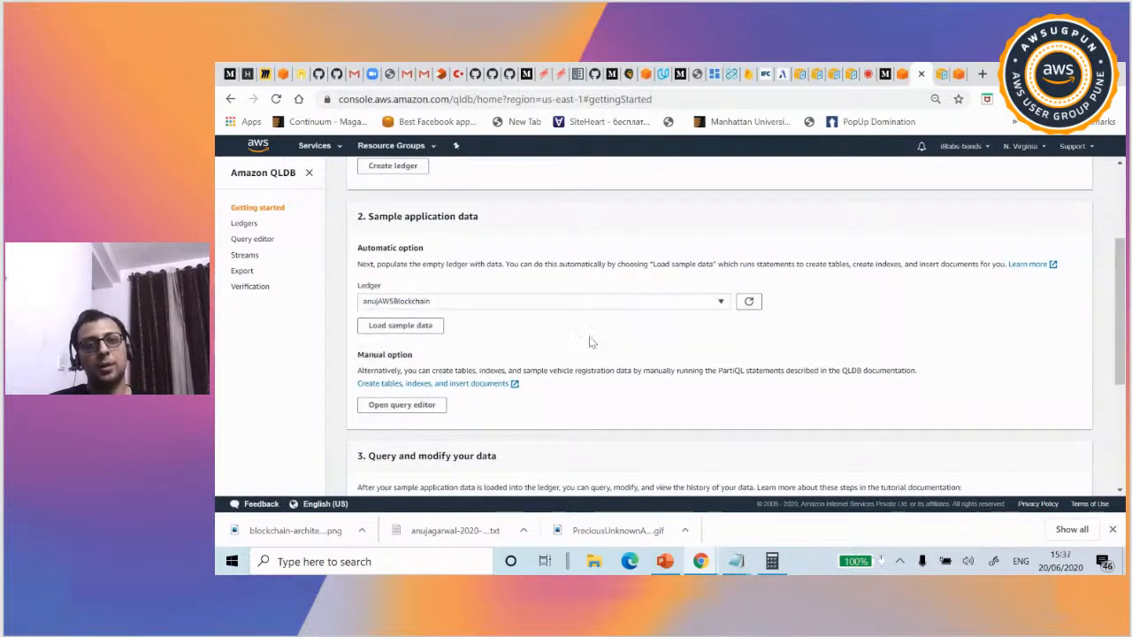
- Load the sample data into the new AWSBlockchain ledger and choose that ledger in the query editor
left_click(396, 326)
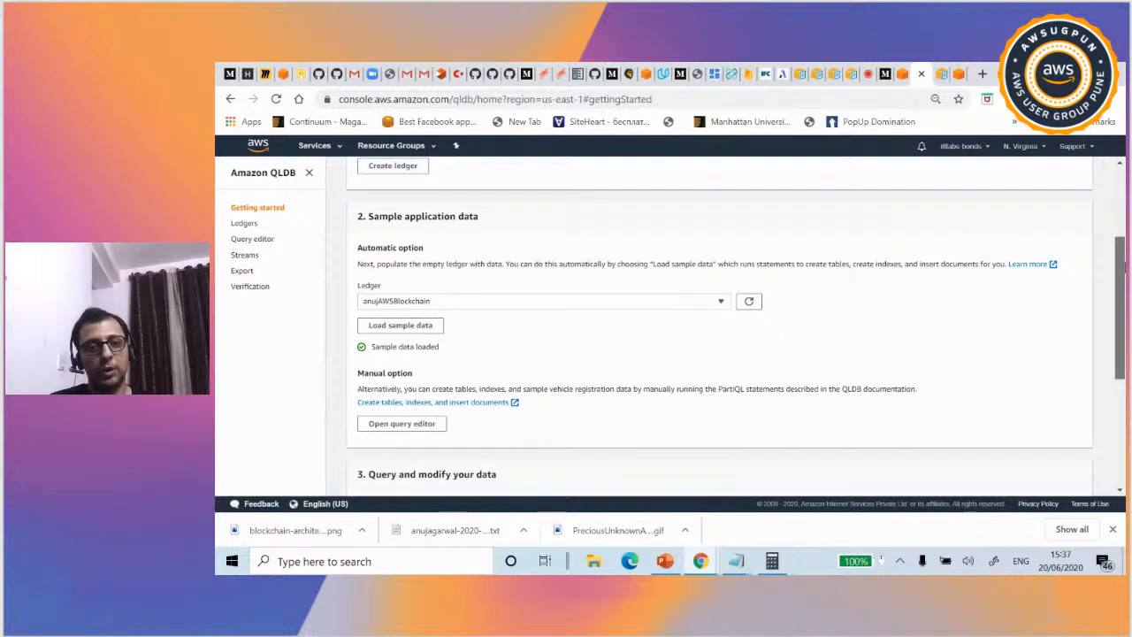
left_click_drag(1120, 310, 1120, 312)
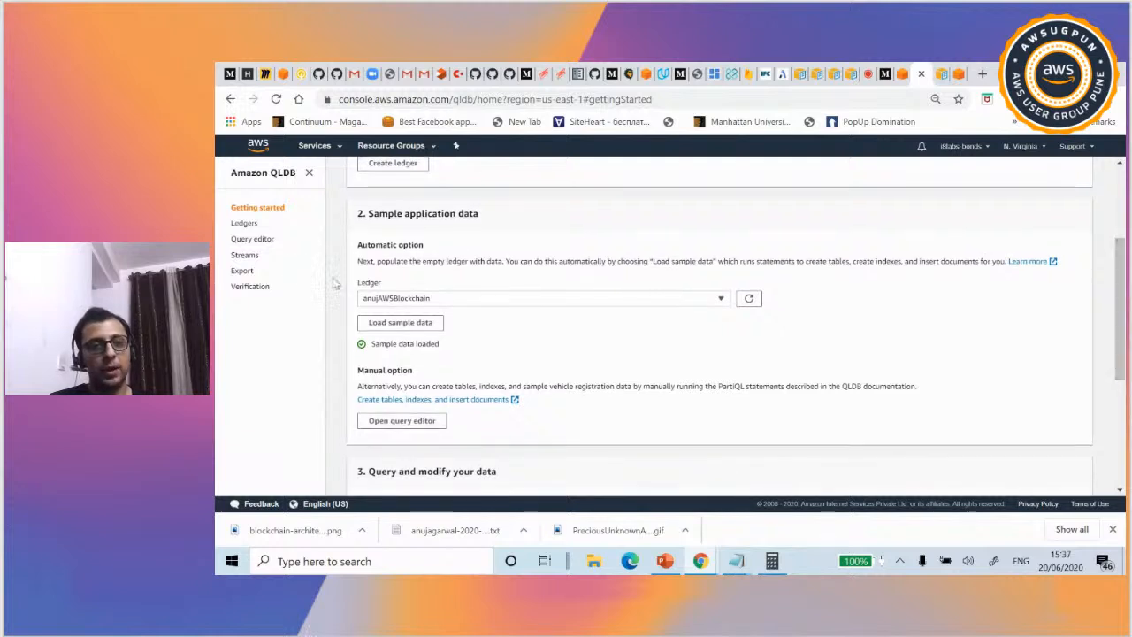
left_click(251, 240)
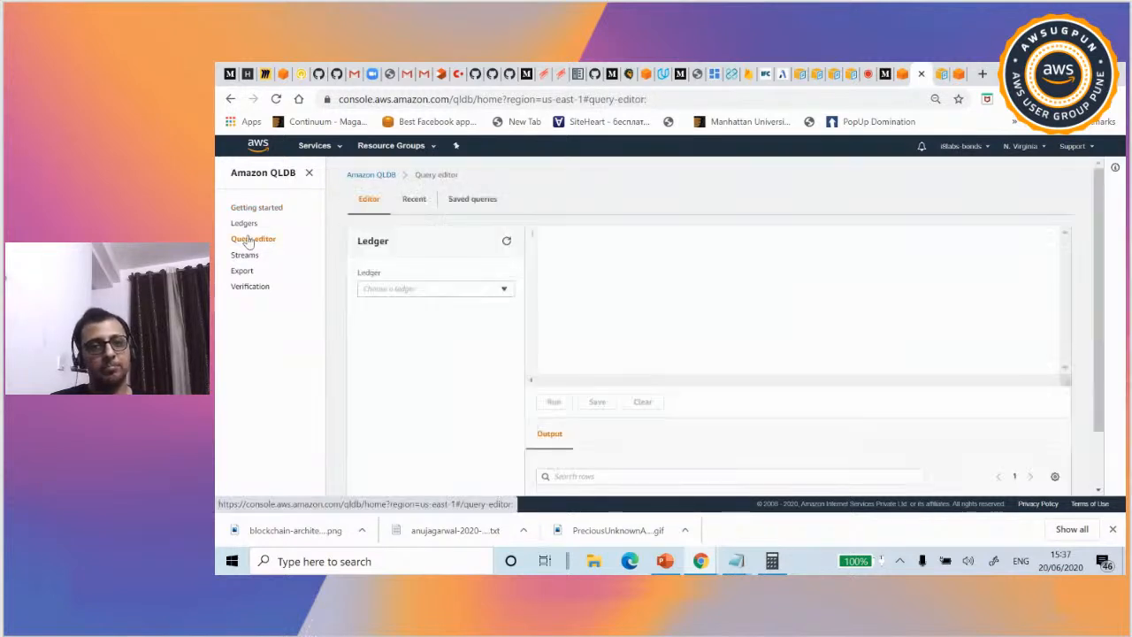
left_click(505, 289)
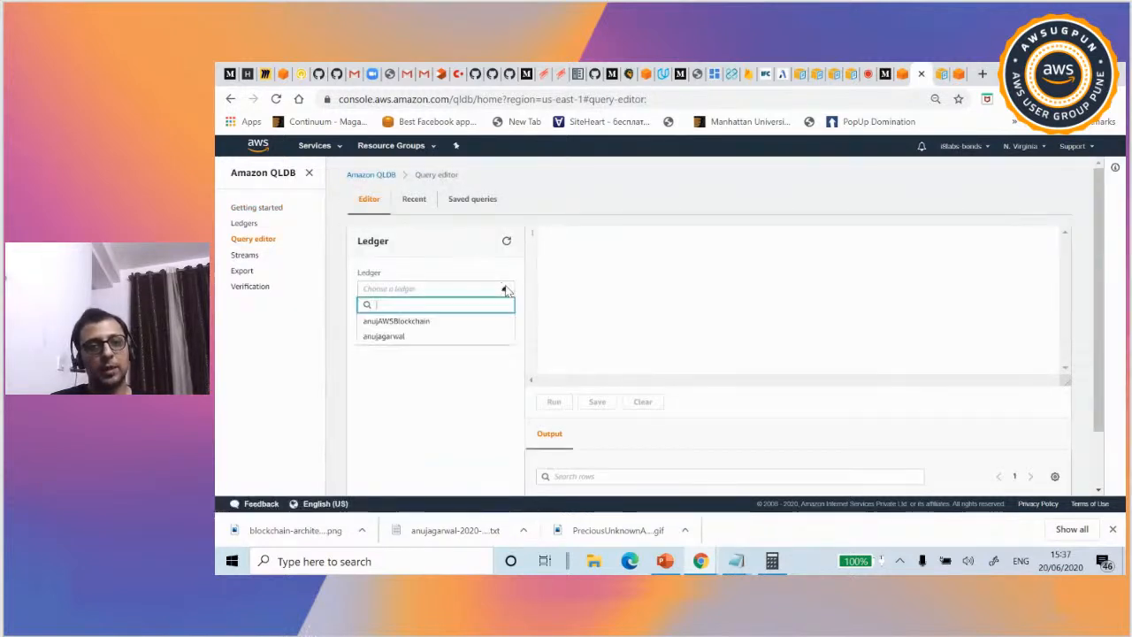
left_click(468, 322)
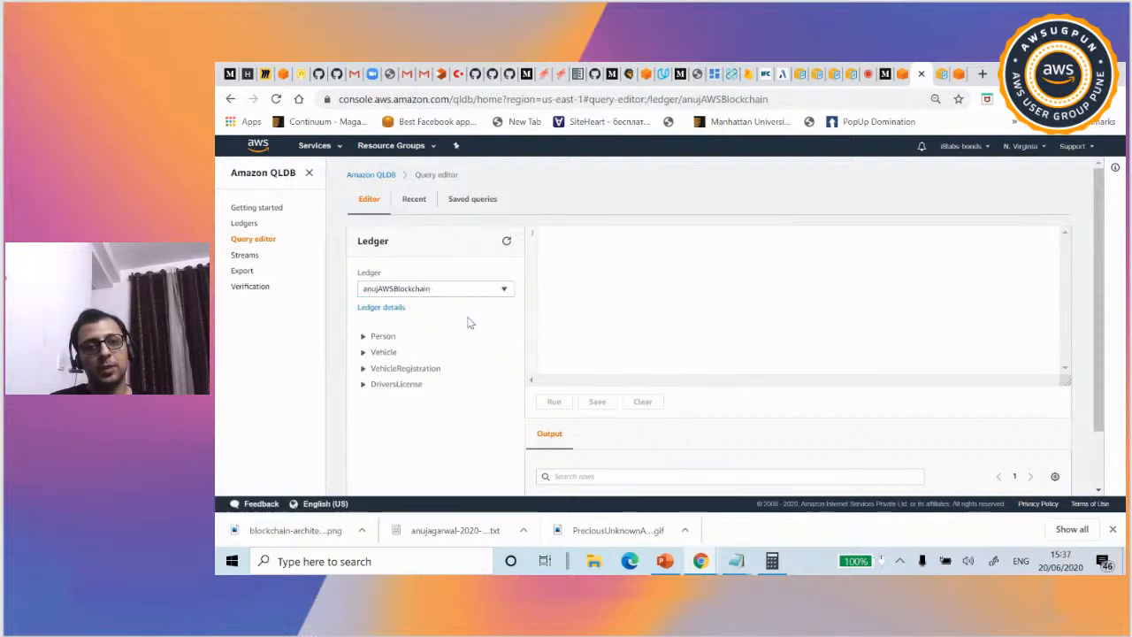
- Examine the indexes of the Person and Vehicle tables and look over the query editor's output area
left_click(363, 337)
left_click(375, 359)
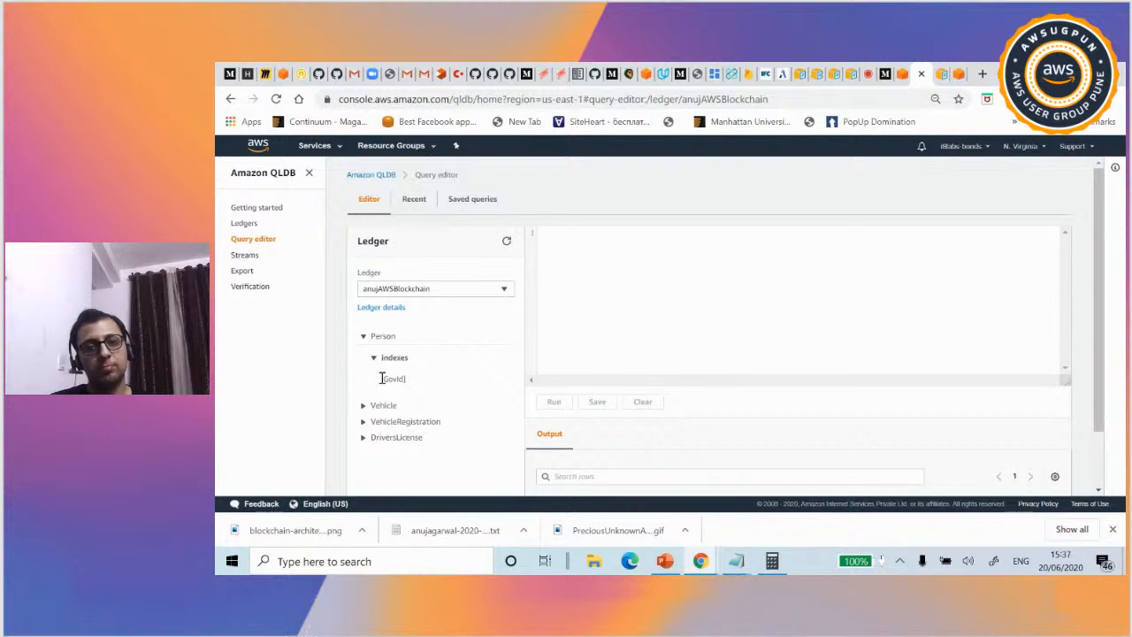
left_click(361, 410)
left_click(373, 426)
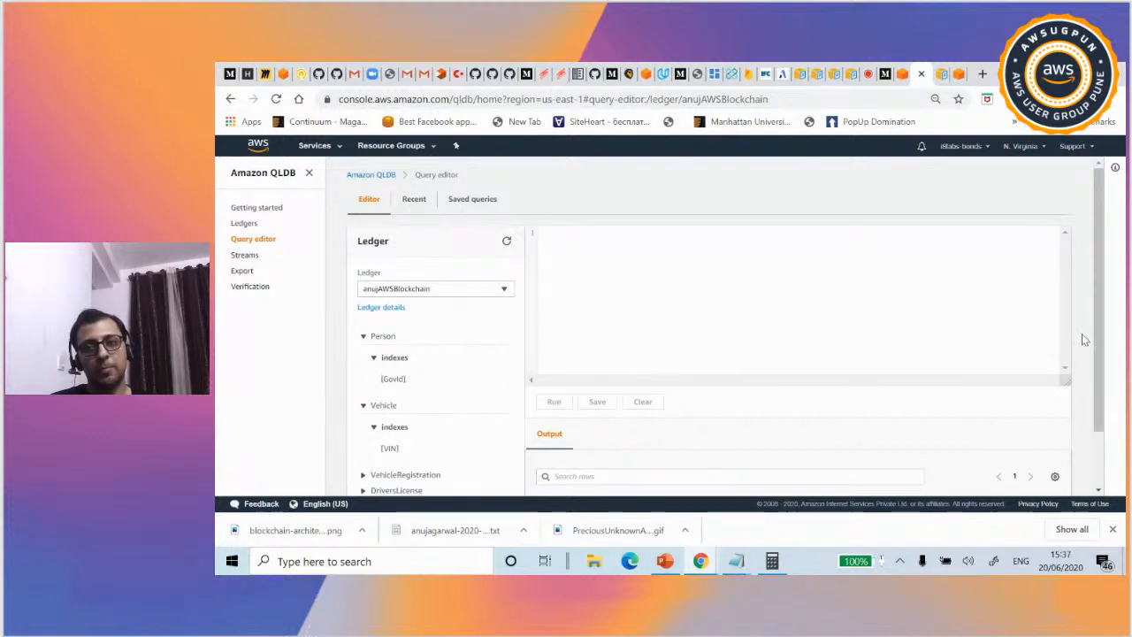
left_click_drag(1098, 340, 1105, 408)
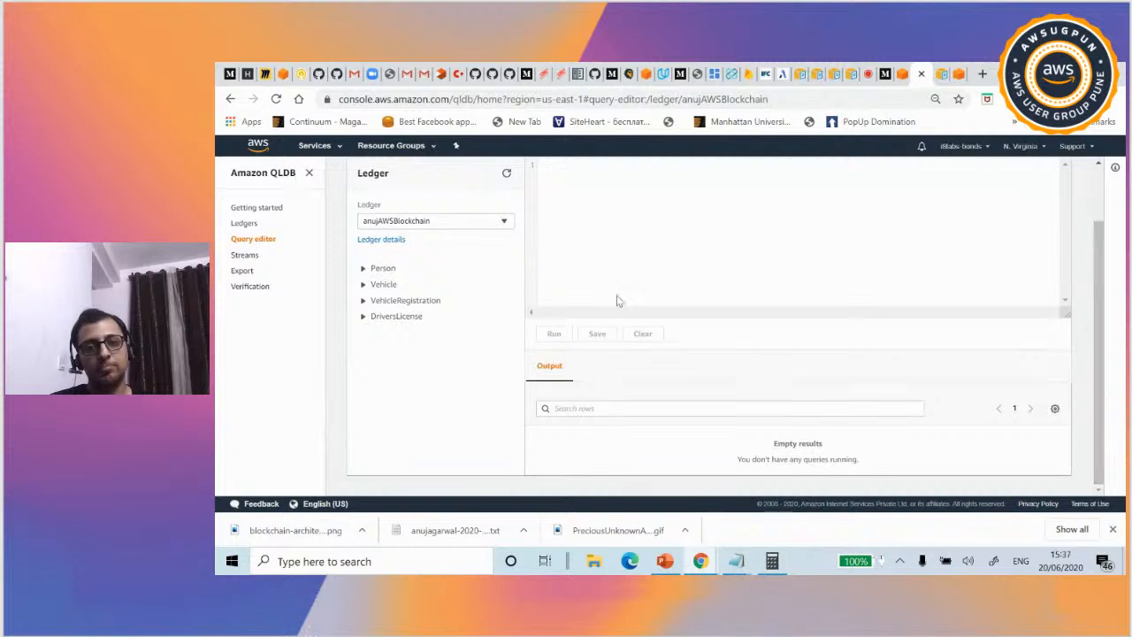
scroll(1087, 385, "up", 2)
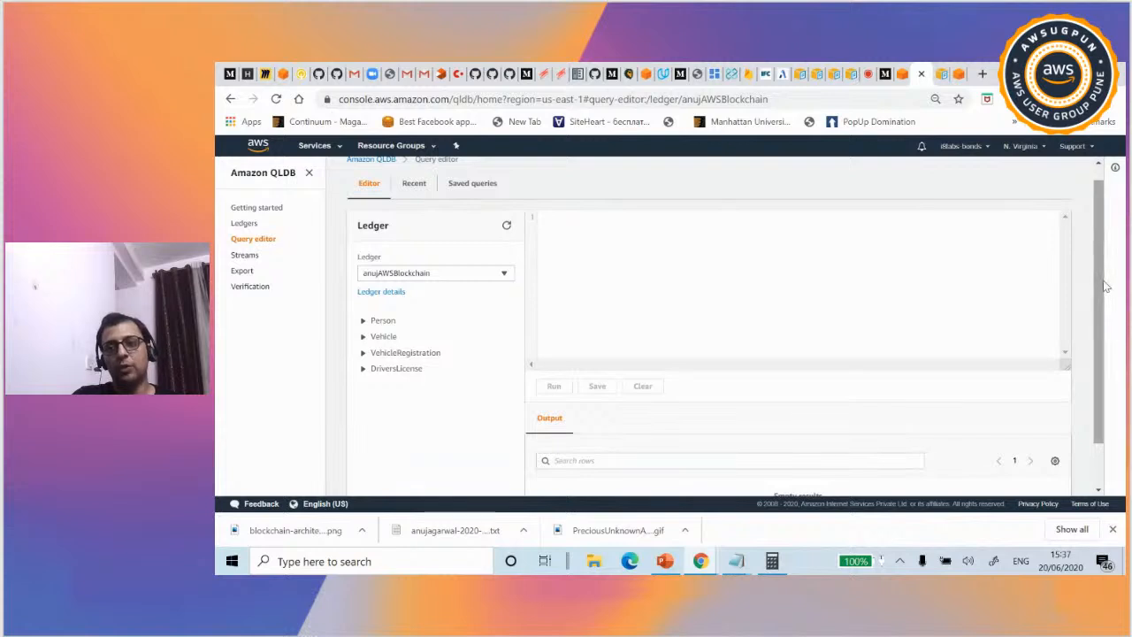
scroll(1104, 288, "down", 2)
scroll(1074, 308, "up", 2)
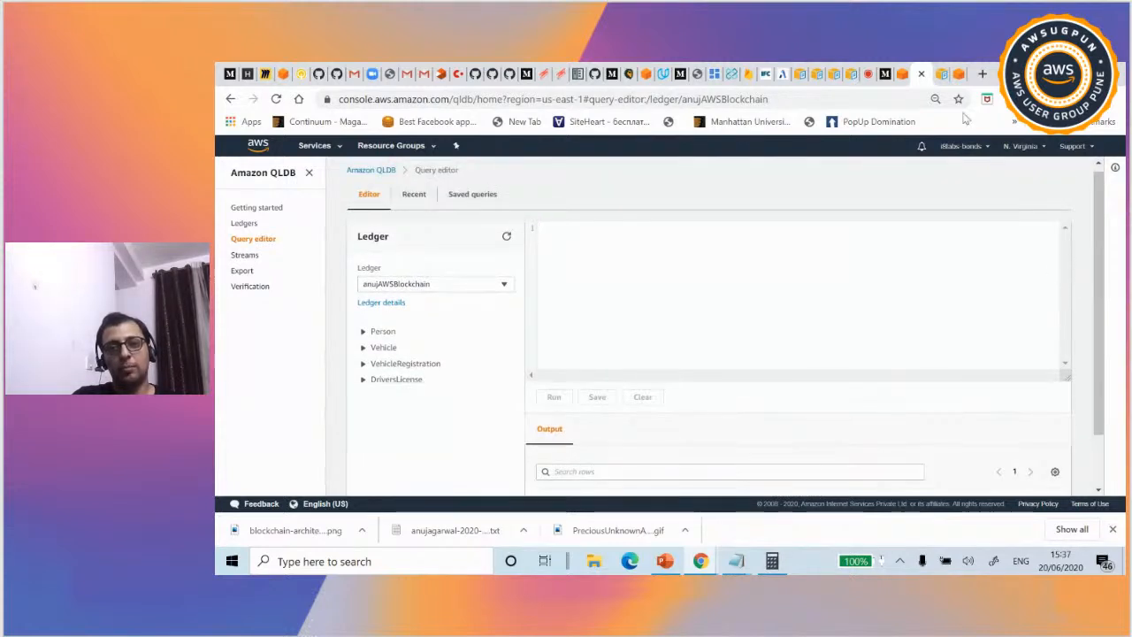
- View the recent queries for the AWSBlockchain ledger and return to the editor
left_click(414, 200)
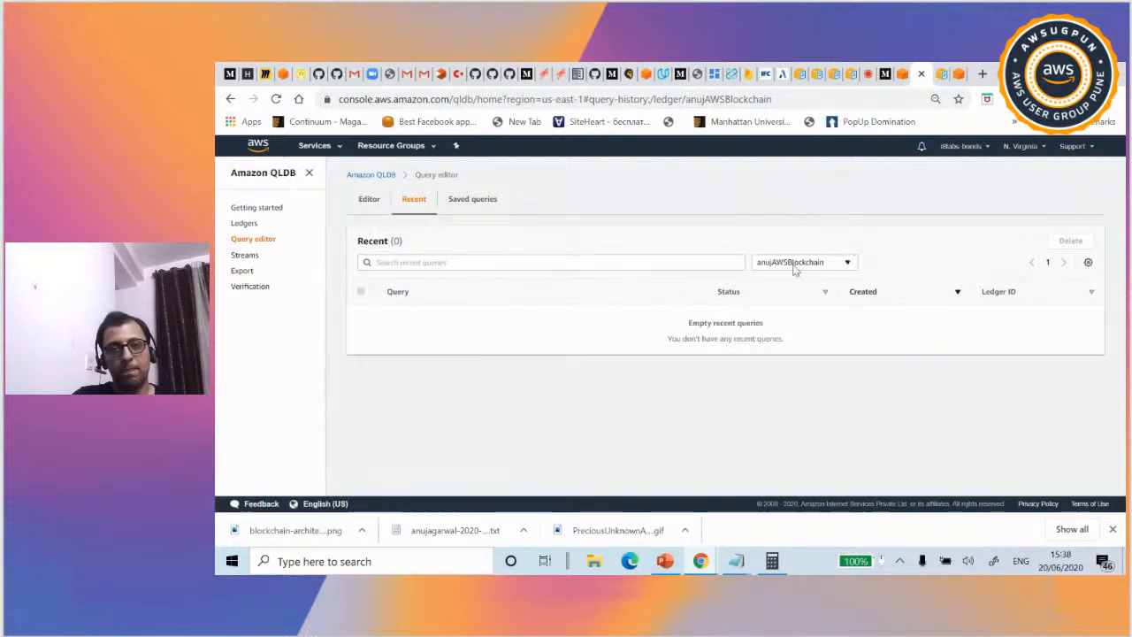
left_click(523, 265)
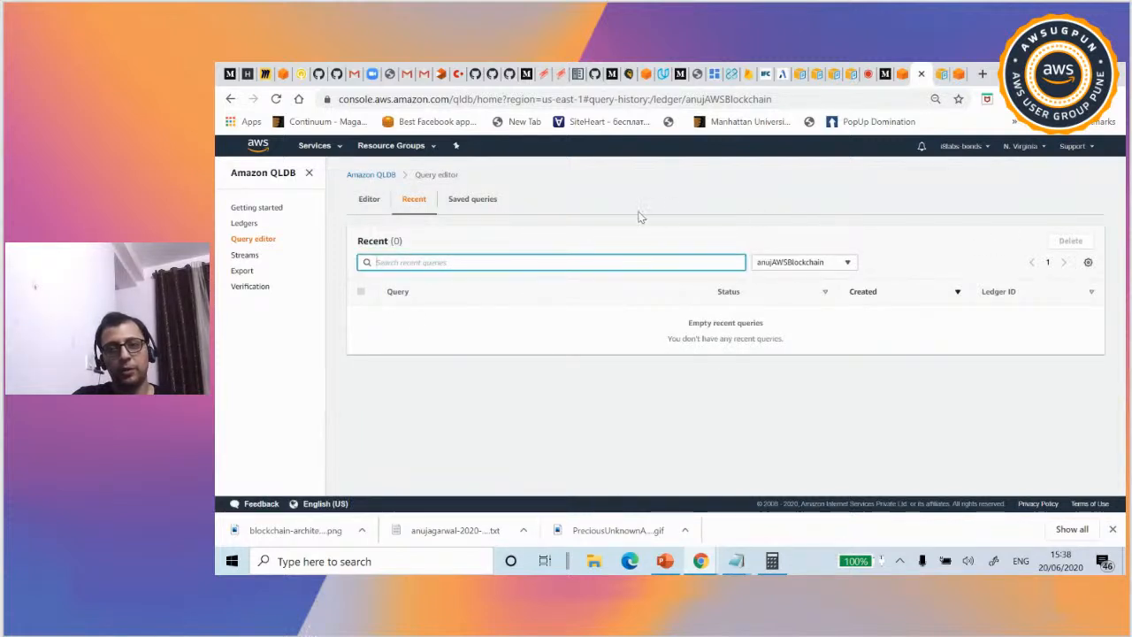
left_click(371, 202)
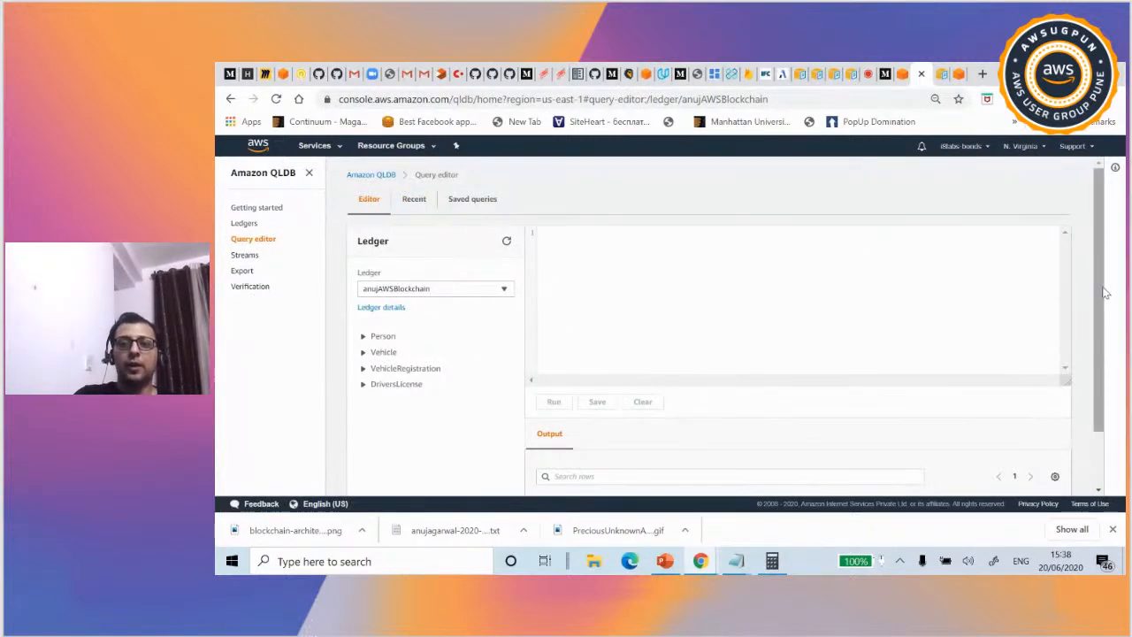
left_click_drag(1103, 292, 1096, 343)
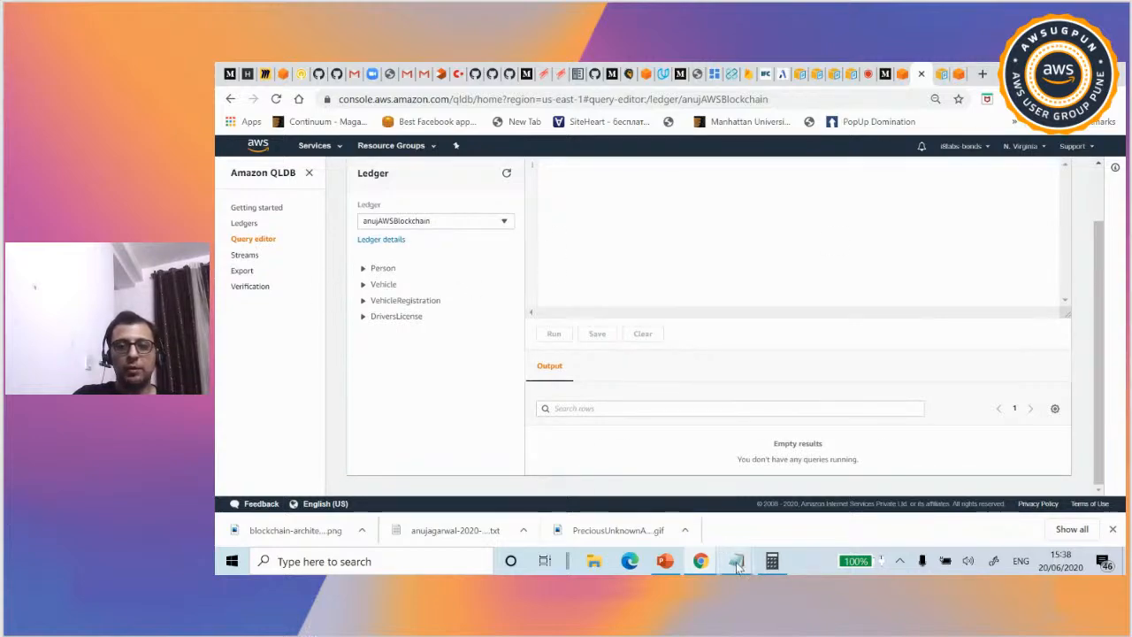
- Switch to the Notepad ion.txt file, copy the SELECT query on _ql_committed_VehicleRegistration and minimize the file
mouse_move(736, 561)
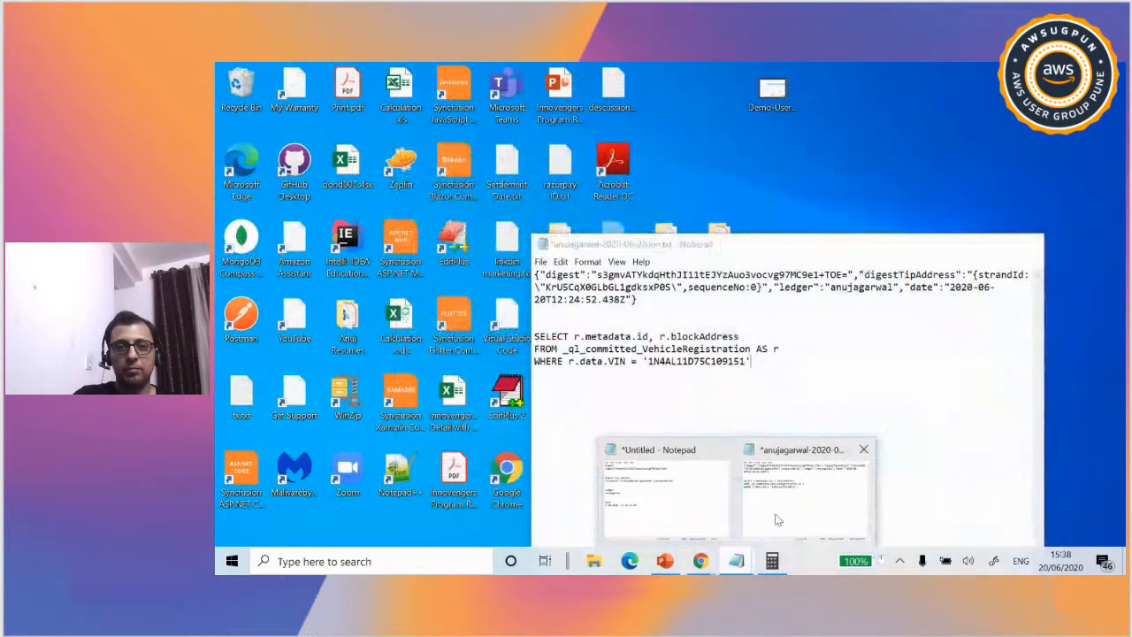
left_click(775, 518)
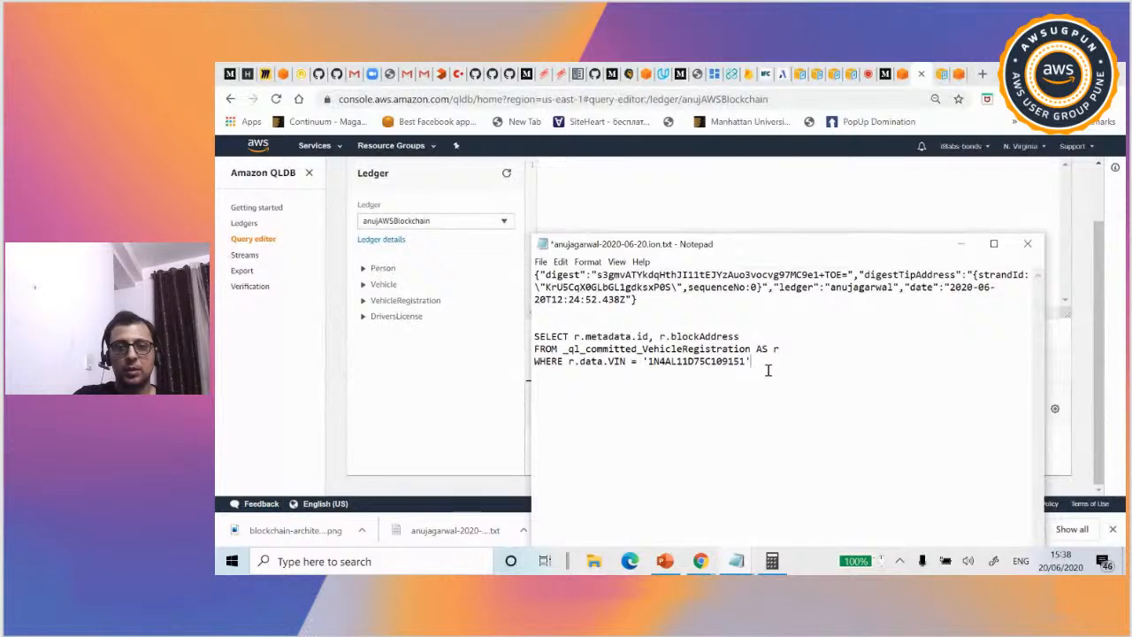
left_click_drag(768, 371, 535, 335)
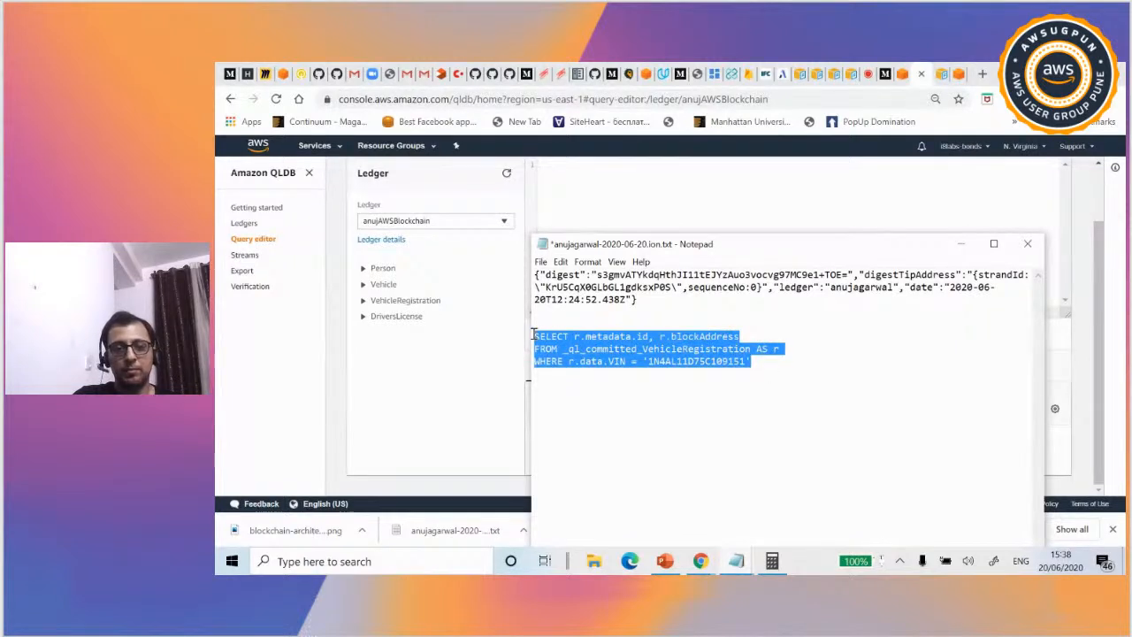
left_click(961, 243)
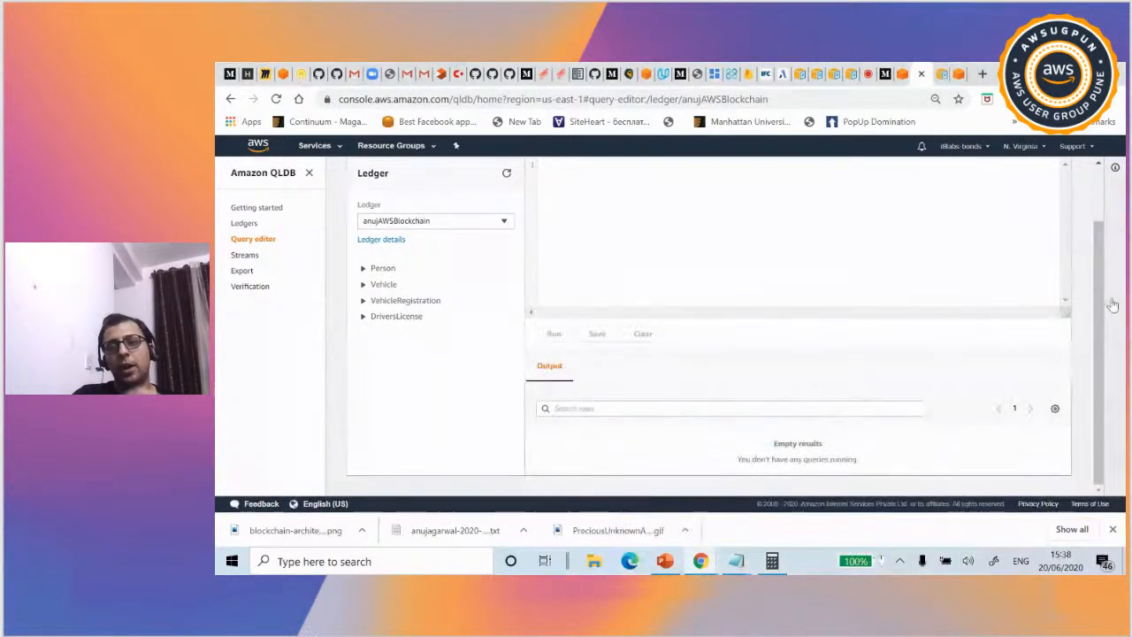
- From the Verification page, get the digest for the AWSBlockchain ledger and save it as a file
left_click_drag(1098, 321, 1091, 234)
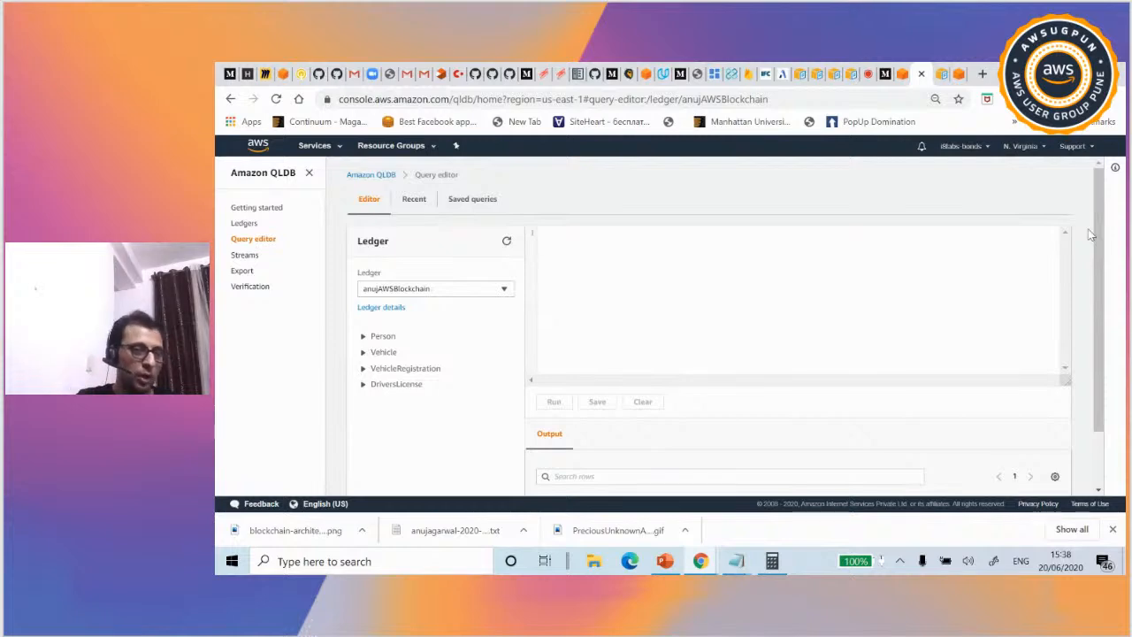
left_click(261, 290)
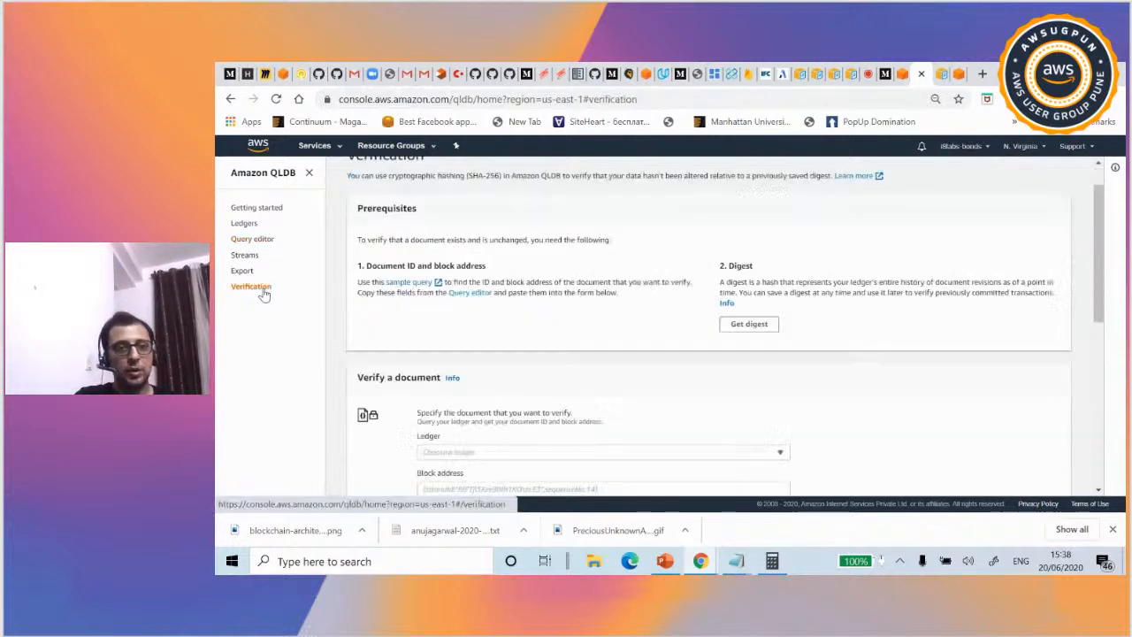
left_click(766, 329)
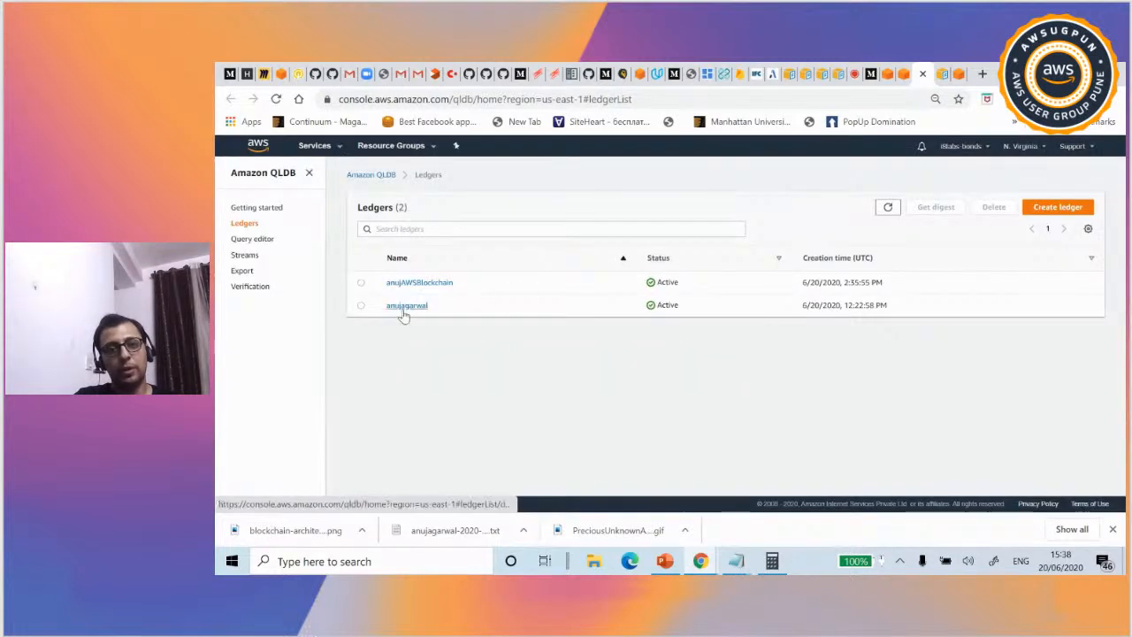
left_click(361, 284)
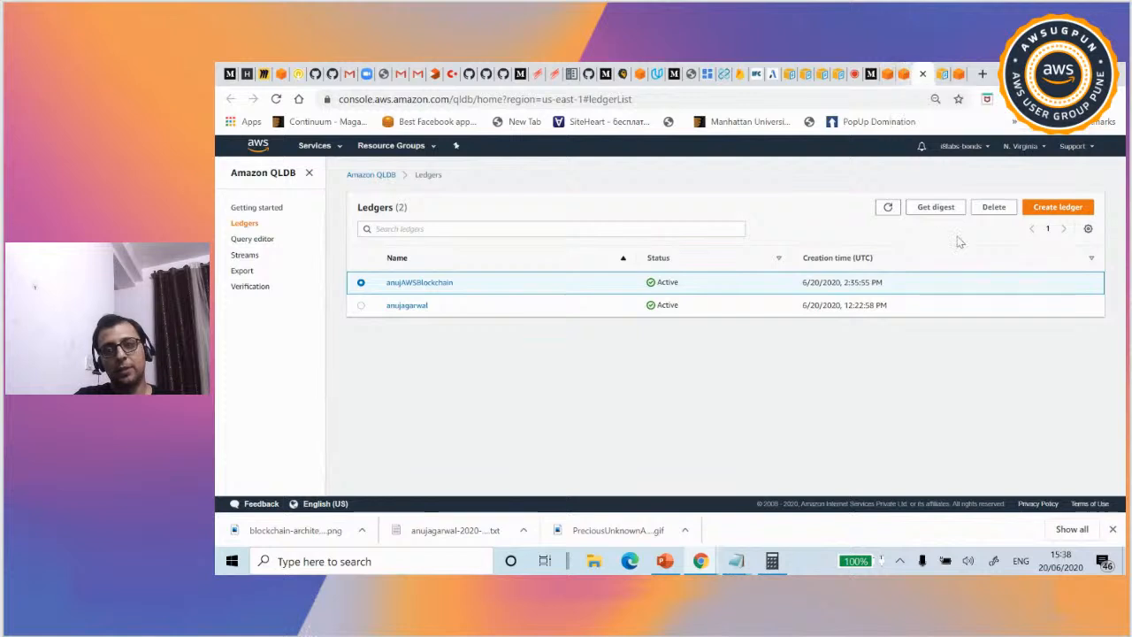
left_click(934, 207)
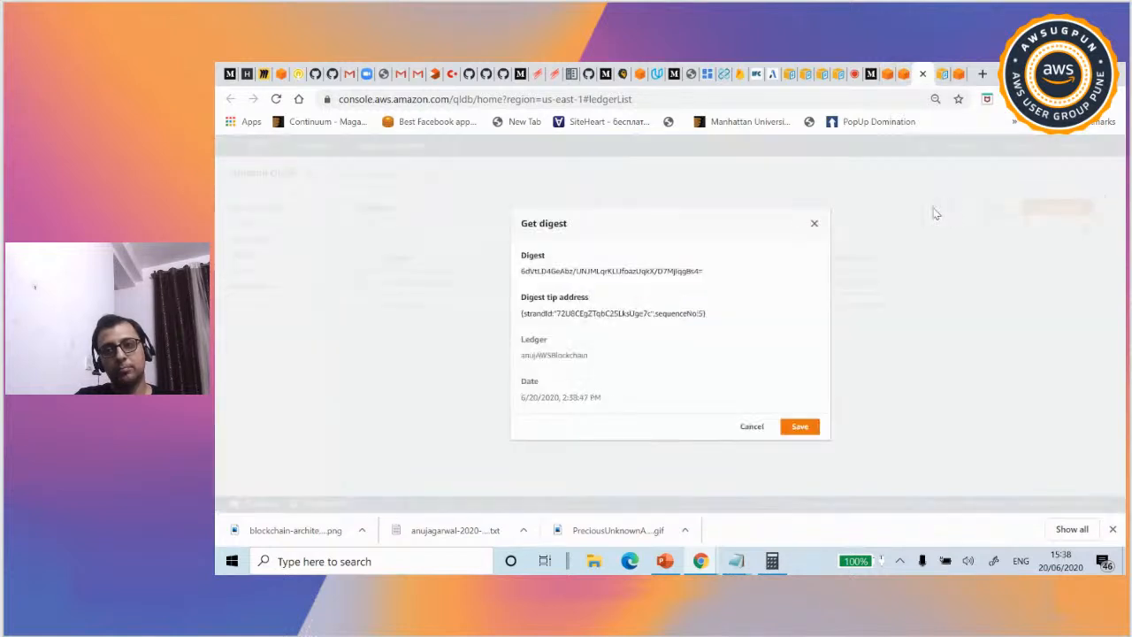
left_click(801, 427)
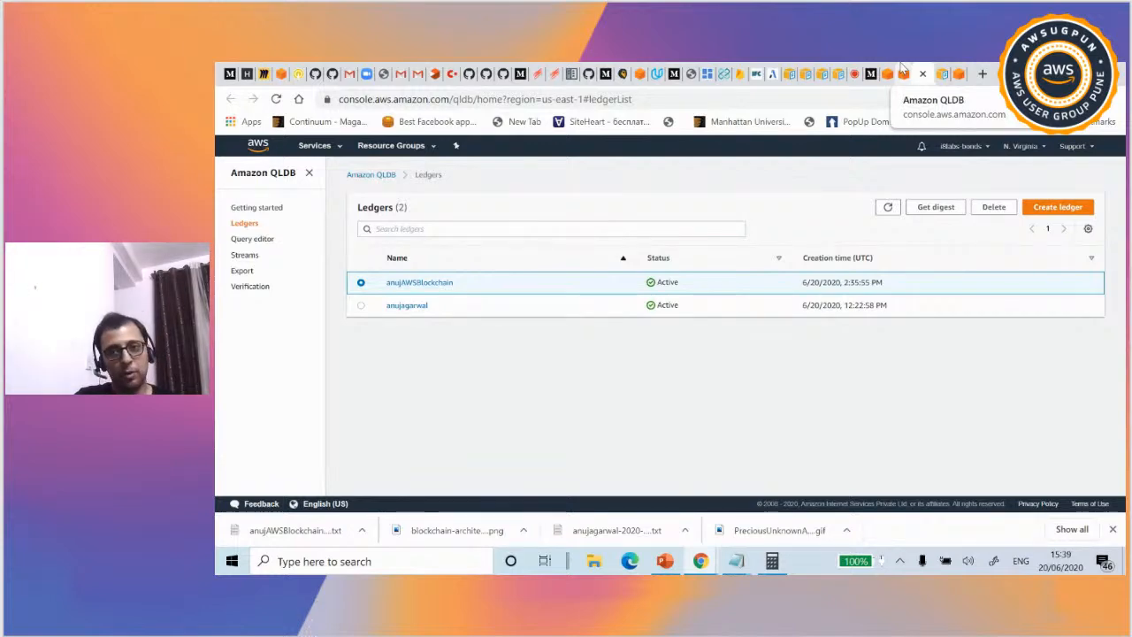
- Return to the Verification page and examine the block address, document ID and digest fields of the document verification form
left_click(902, 68)
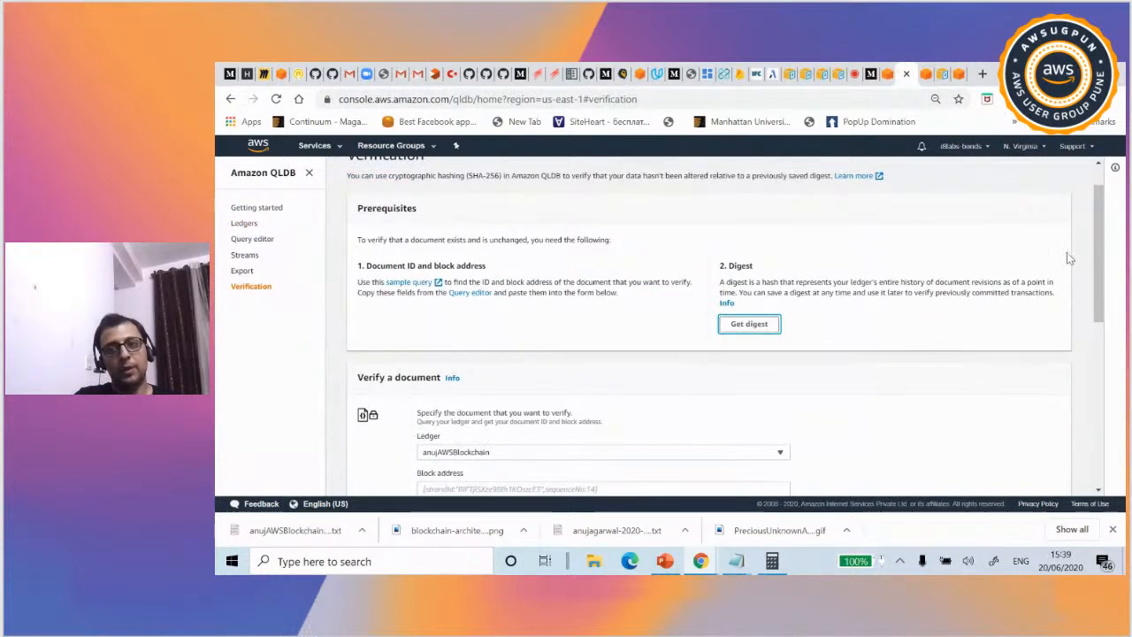
left_click_drag(1099, 276, 1112, 341)
left_click(450, 307)
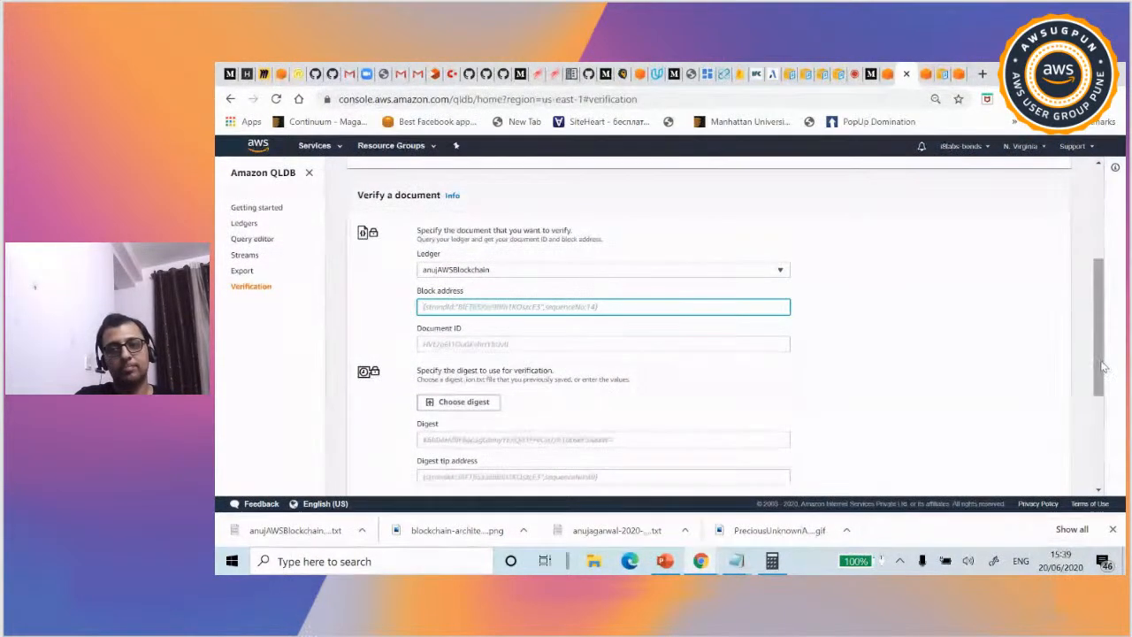
left_click_drag(1097, 367, 1090, 314)
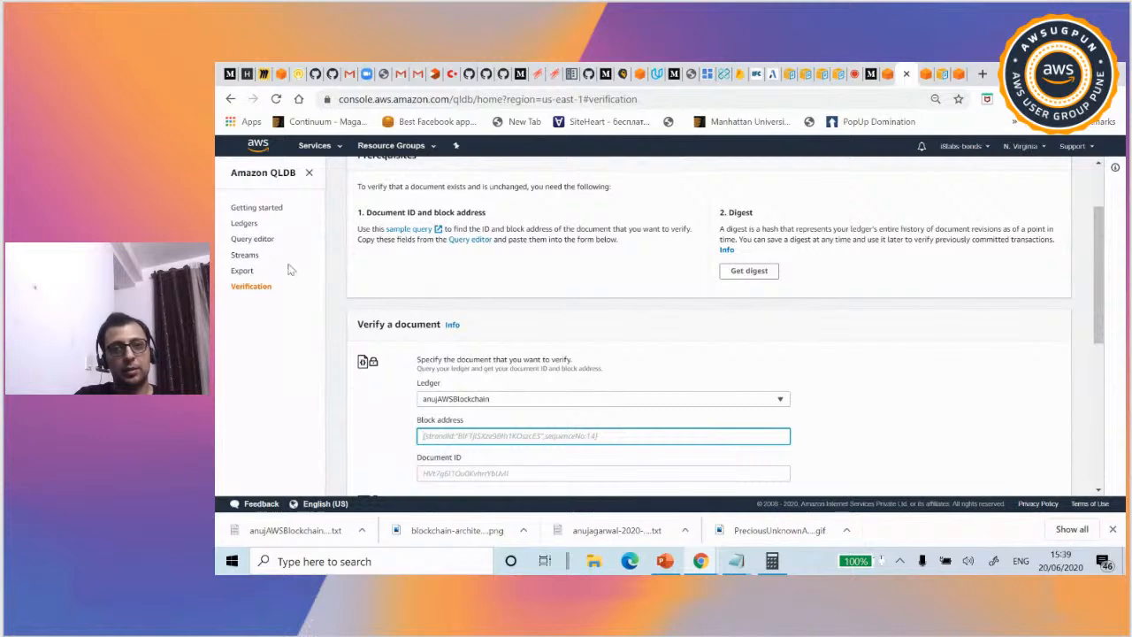
- In the query editor, run SELECT r.metadata.id, r.blockAddress FROM _ql_committed_VehicleRegistration AS r WHERE r.data.VIN = '1N4AL11D75C109151'
left_click(883, 73)
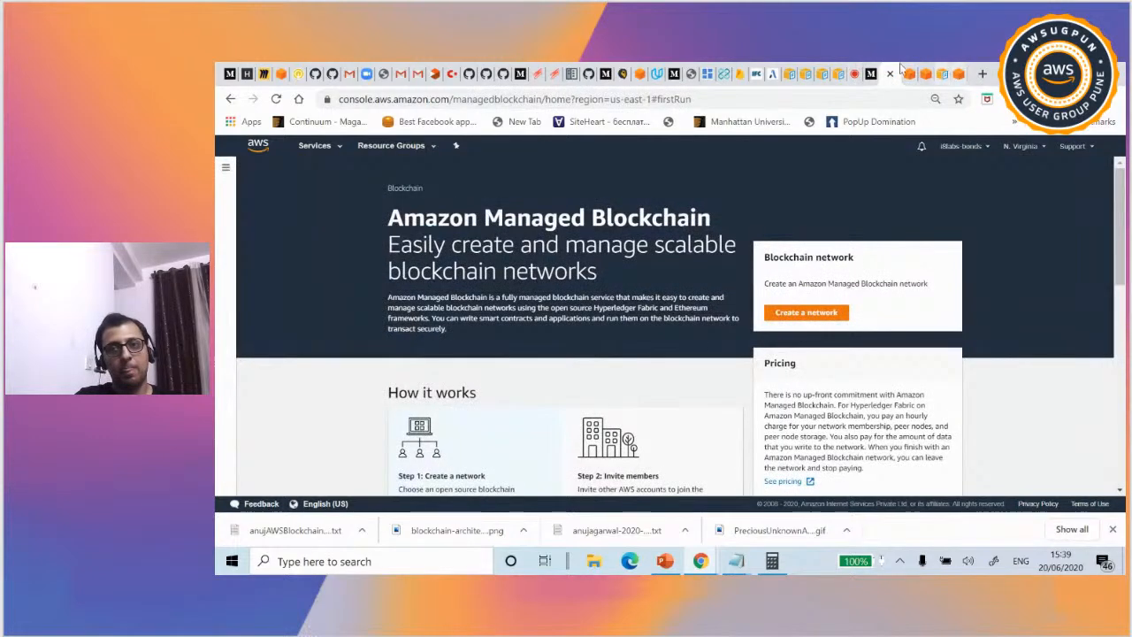
left_click(910, 73)
left_click(251, 243)
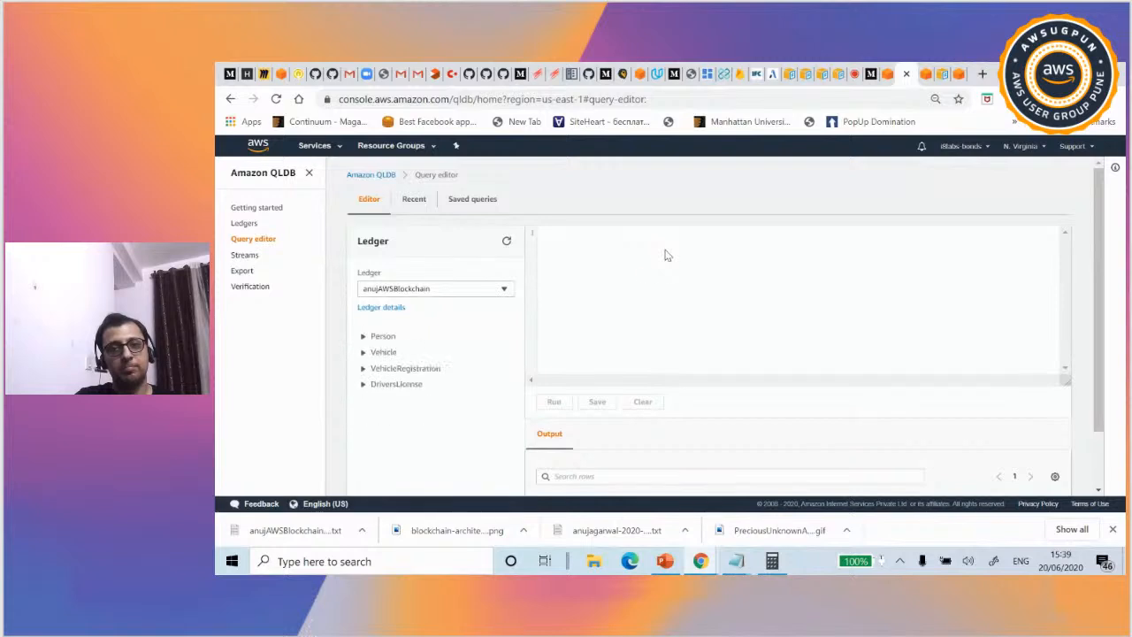
type("SELECT r.metadata.id, r.blockAddress FROM _ql_committed_VehicleRegistration AS r WHERE r.data.VIN = '1N4AL11D75C109151'")
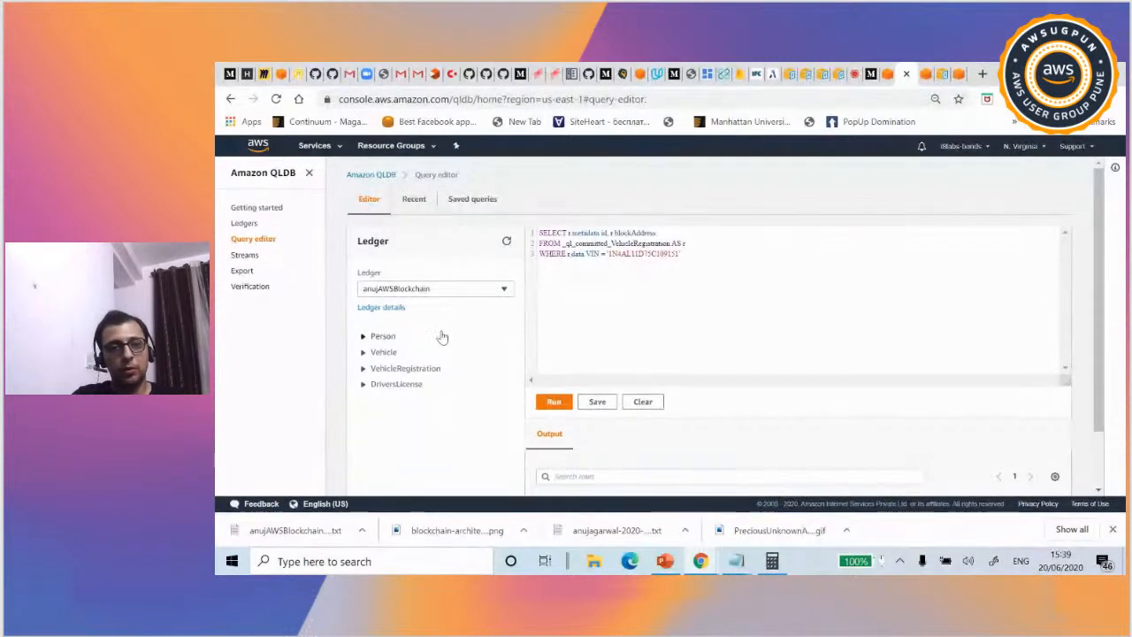
left_click(553, 402)
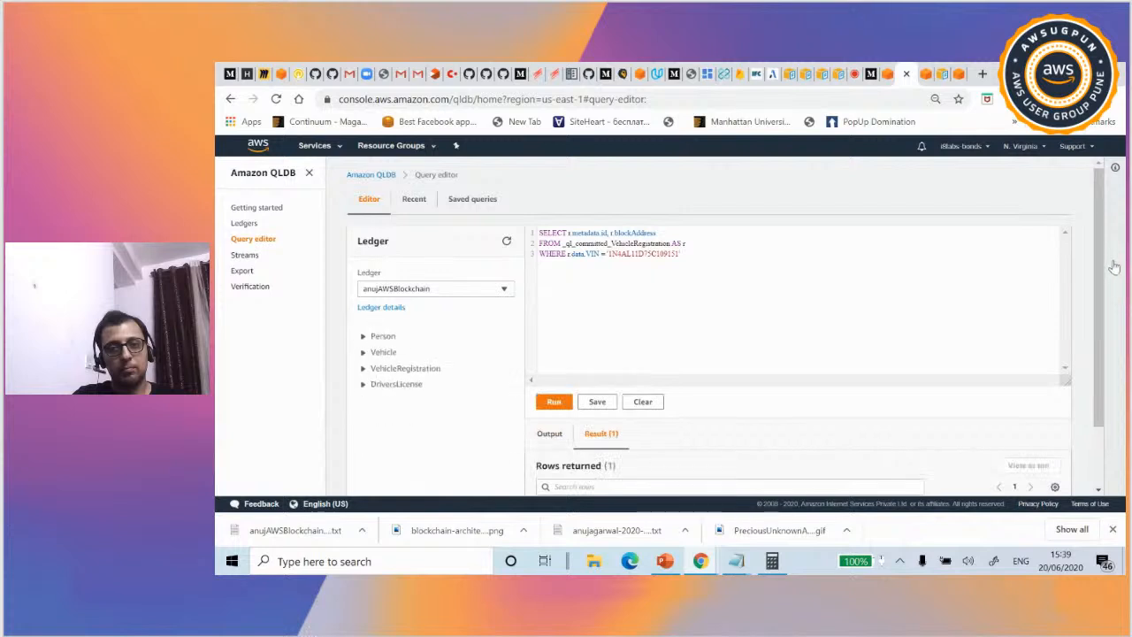
- Copy the blockAddress value from the query result into a new Notepad file and minimize it
left_click_drag(1098, 251, 1088, 328)
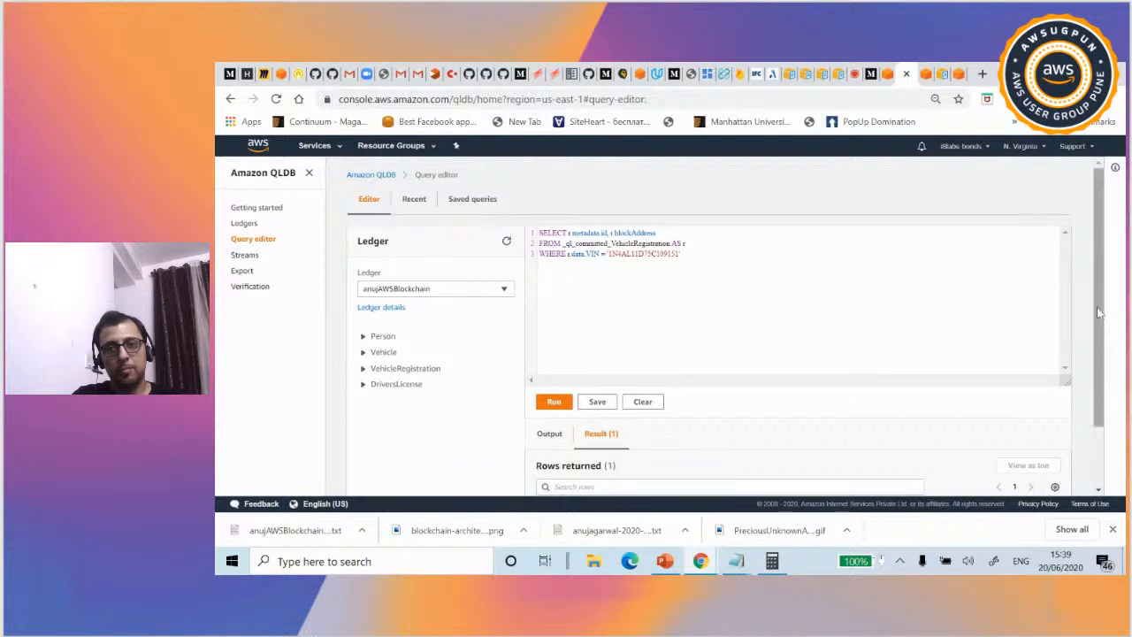
scroll(1095, 308, "down", 1)
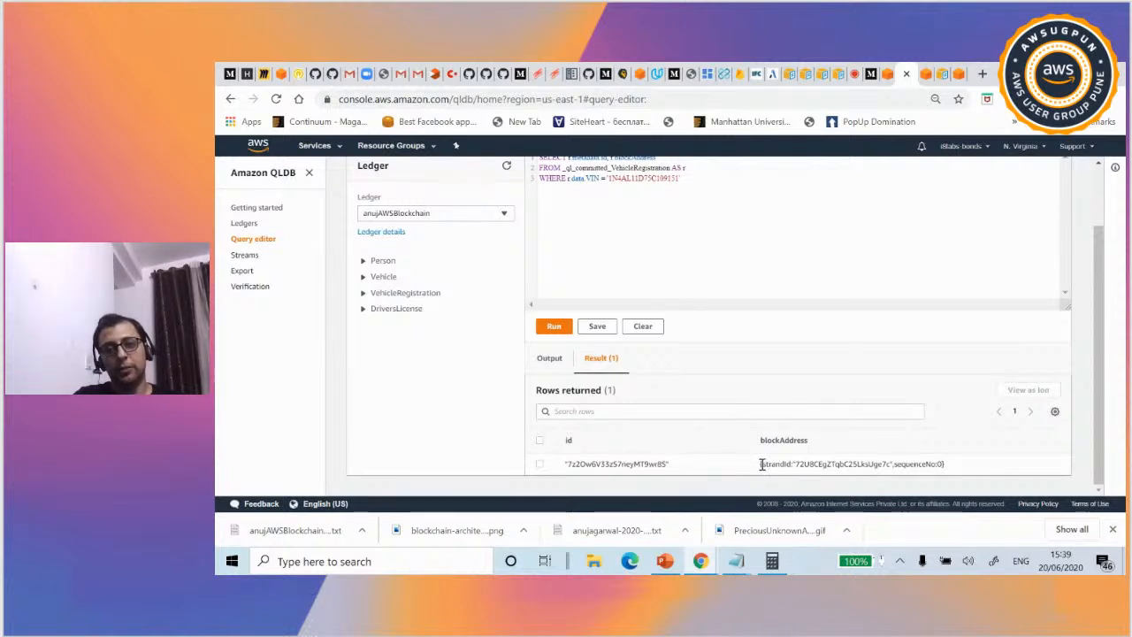
mouse_move(762, 465)
left_mouse_down()
mouse_move(955, 470)
mouse_move(859, 465)
mouse_move(747, 486)
mouse_move(765, 475)
left_mouse_up()
key("ctrl+c")
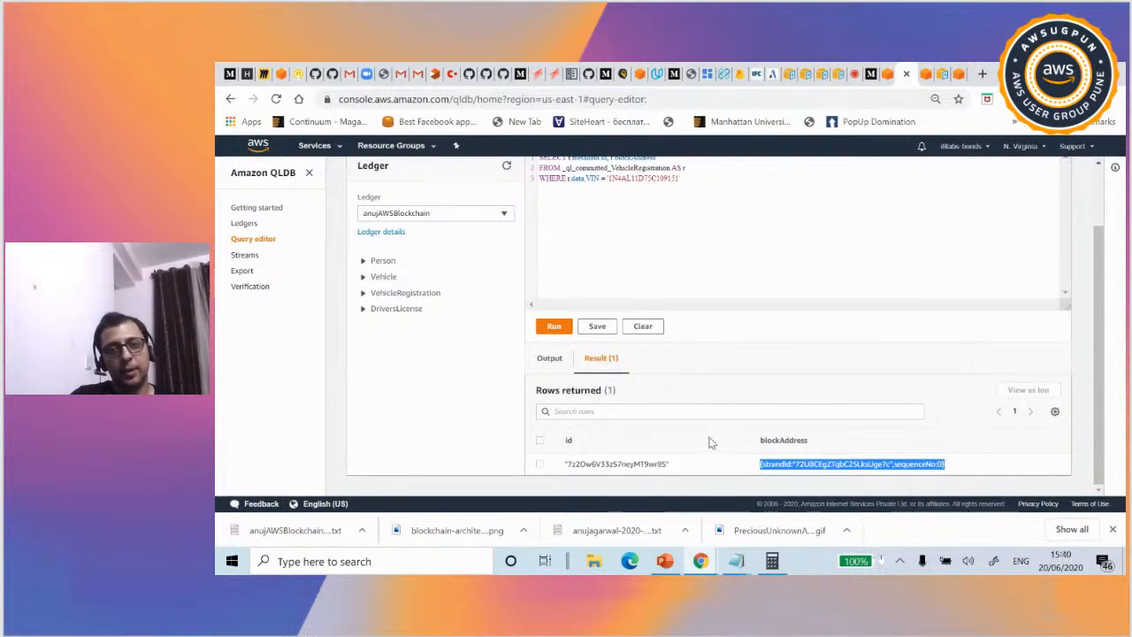
left_click(357, 566)
type("notepad")
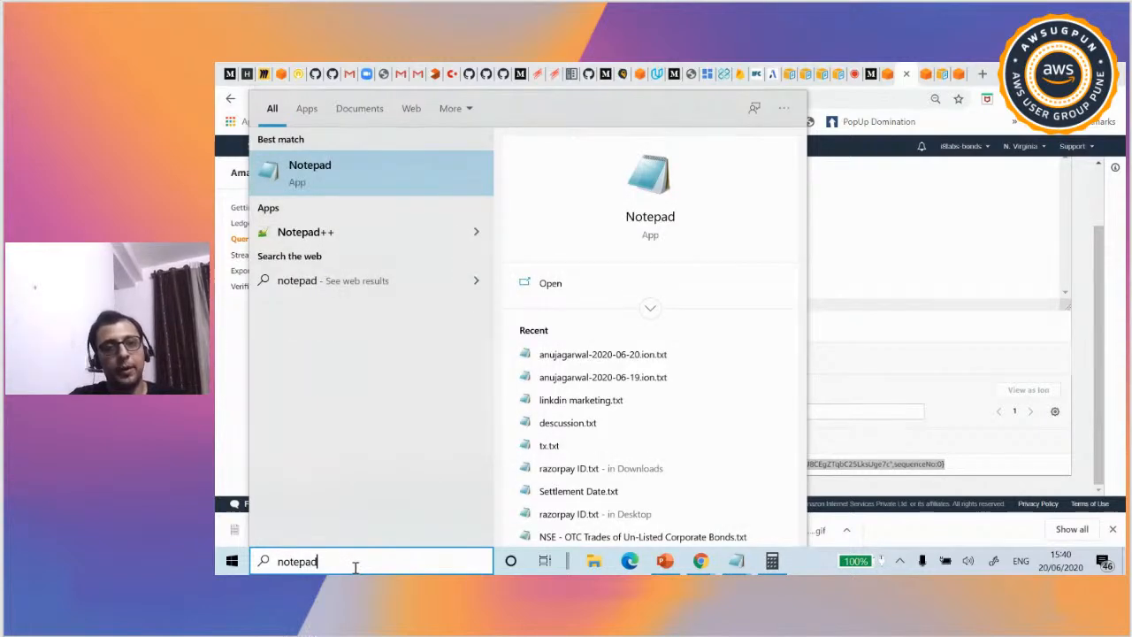
key("Return")
key("ctrl+v")
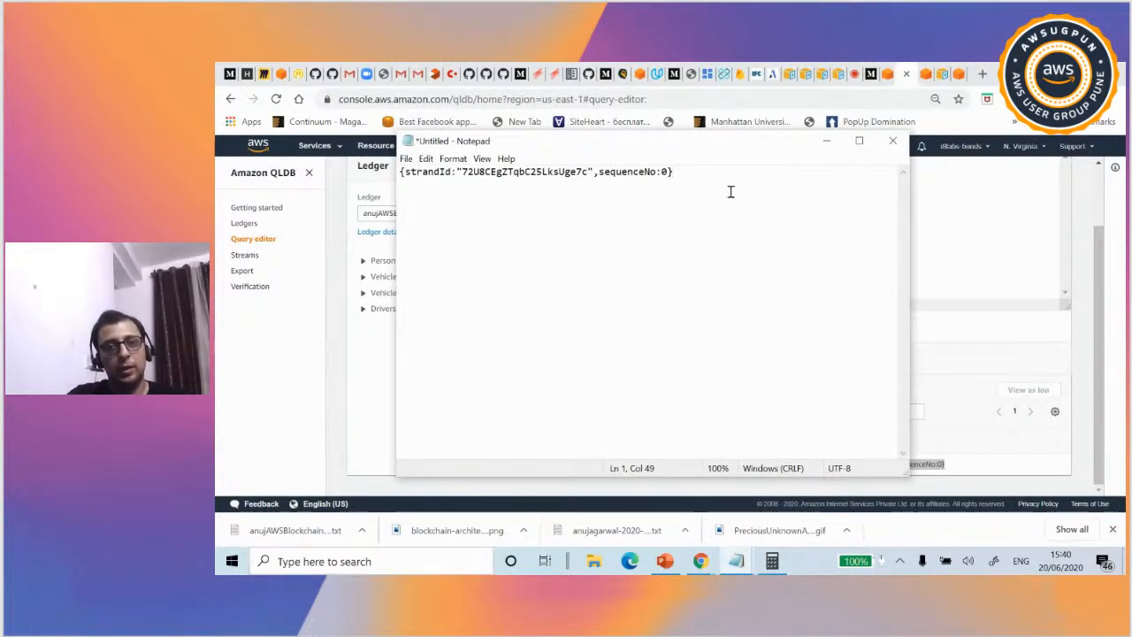
left_click(826, 141)
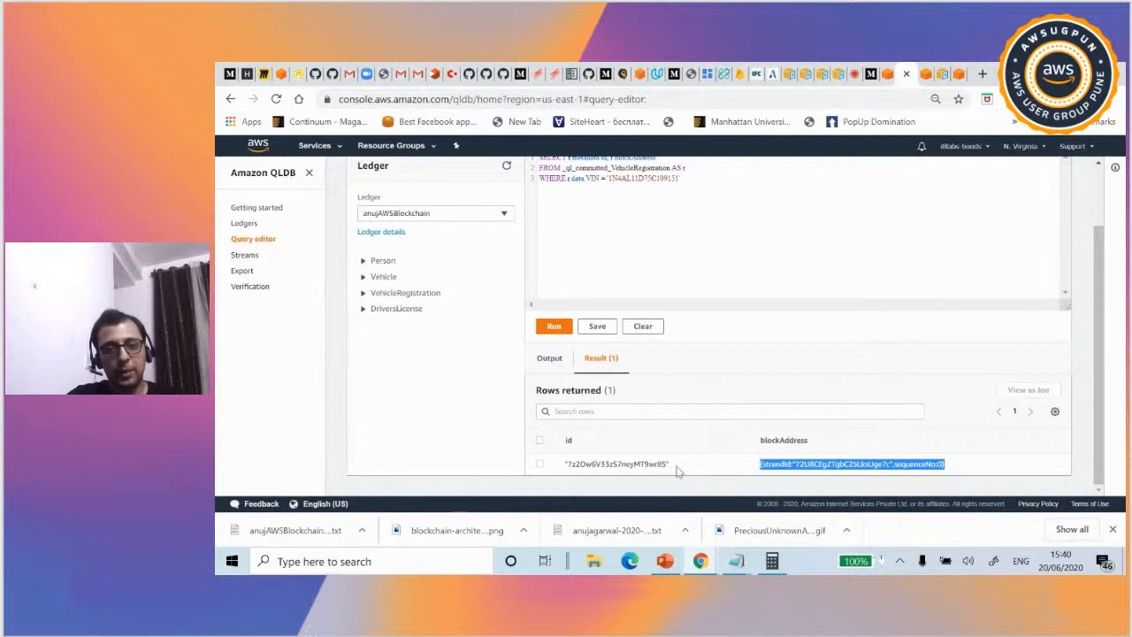
- Copy the document id from the query result into the new Notepad file below the block address, strip its quotation marks, and minimize the file
left_click_drag(674, 469, 550, 466)
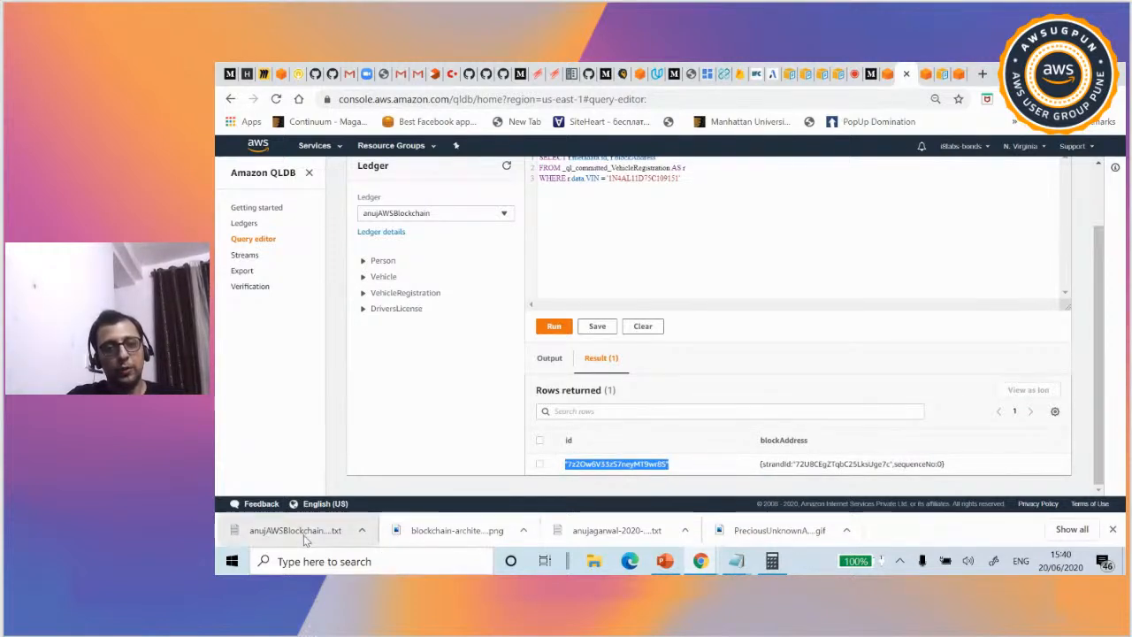
left_click(737, 561)
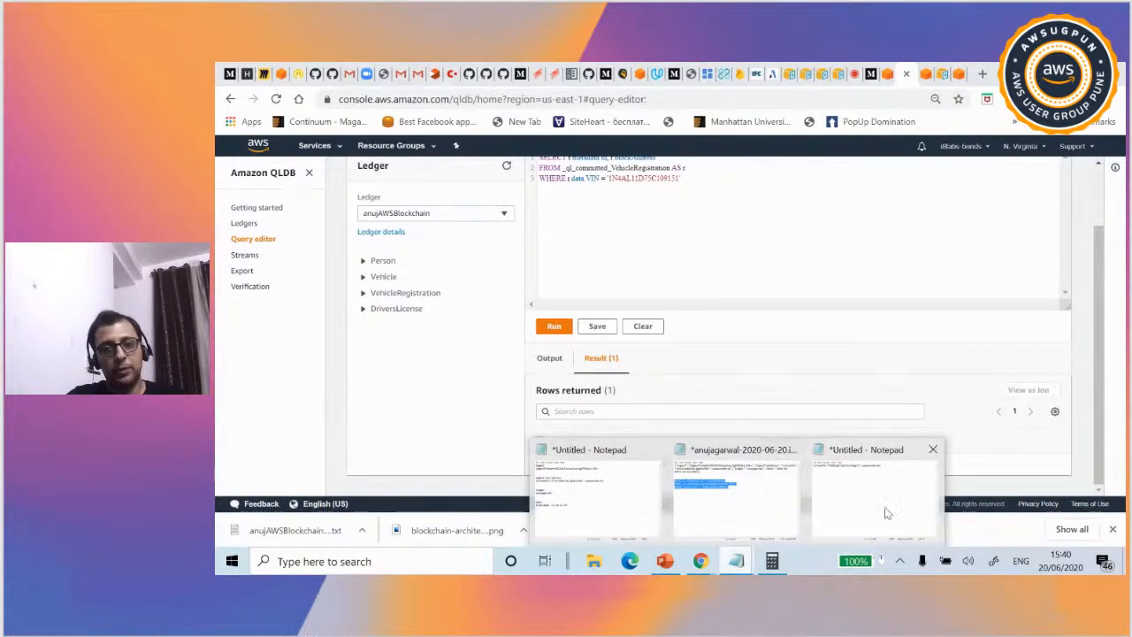
left_click(885, 513)
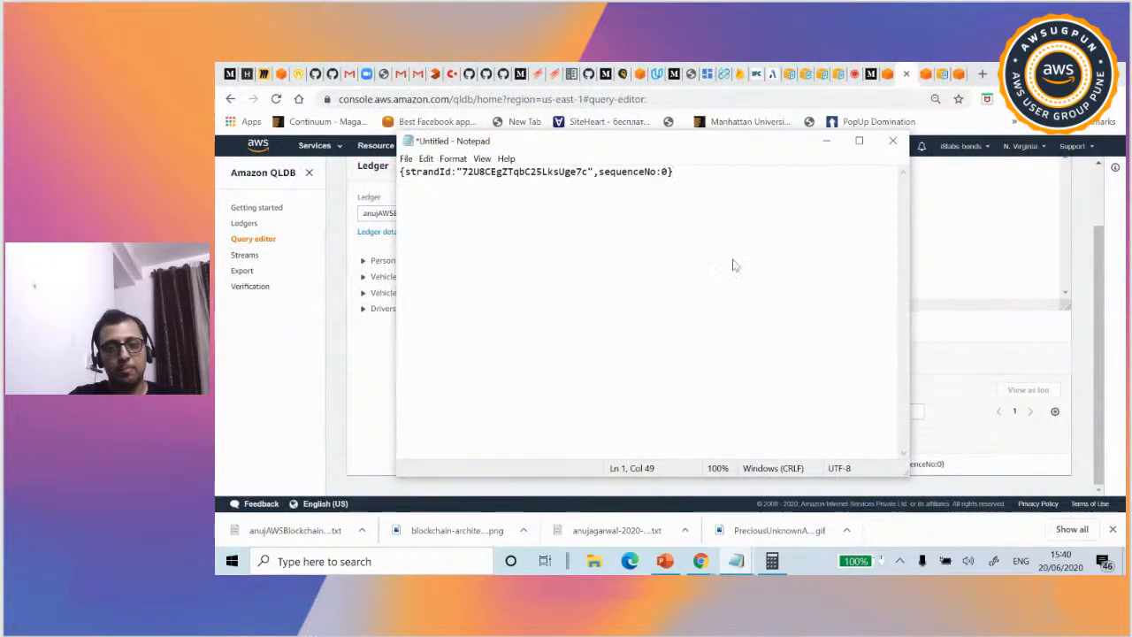
type("\"7z2Ow6V33zS7neyMT9wr8S\"")
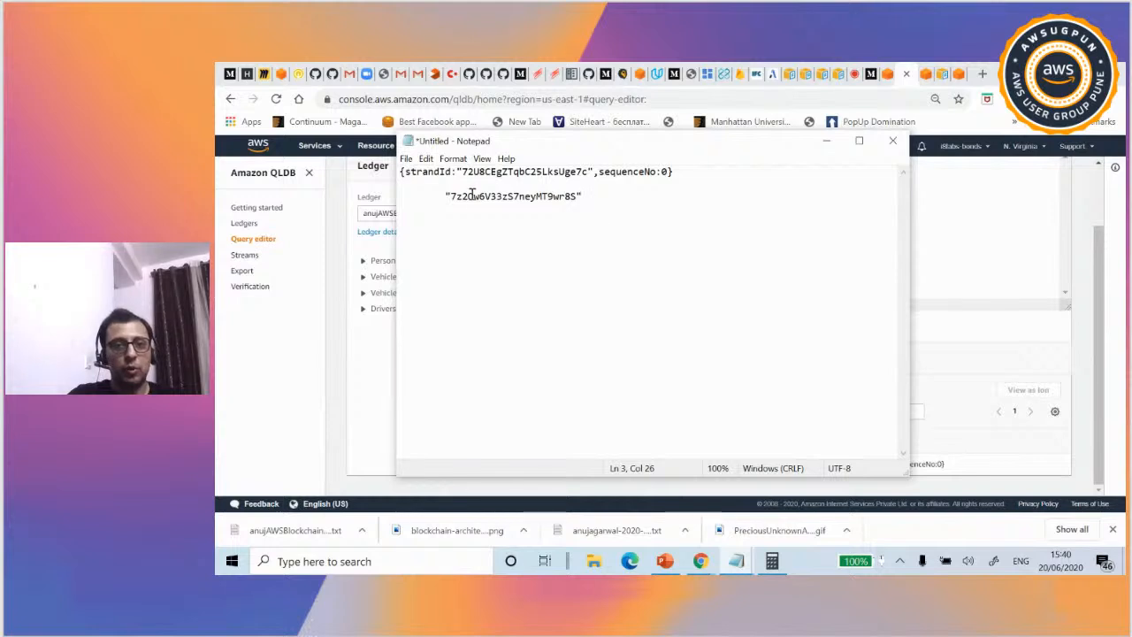
key("BackSpace")
key("BackSpace")
left_click(541, 196)
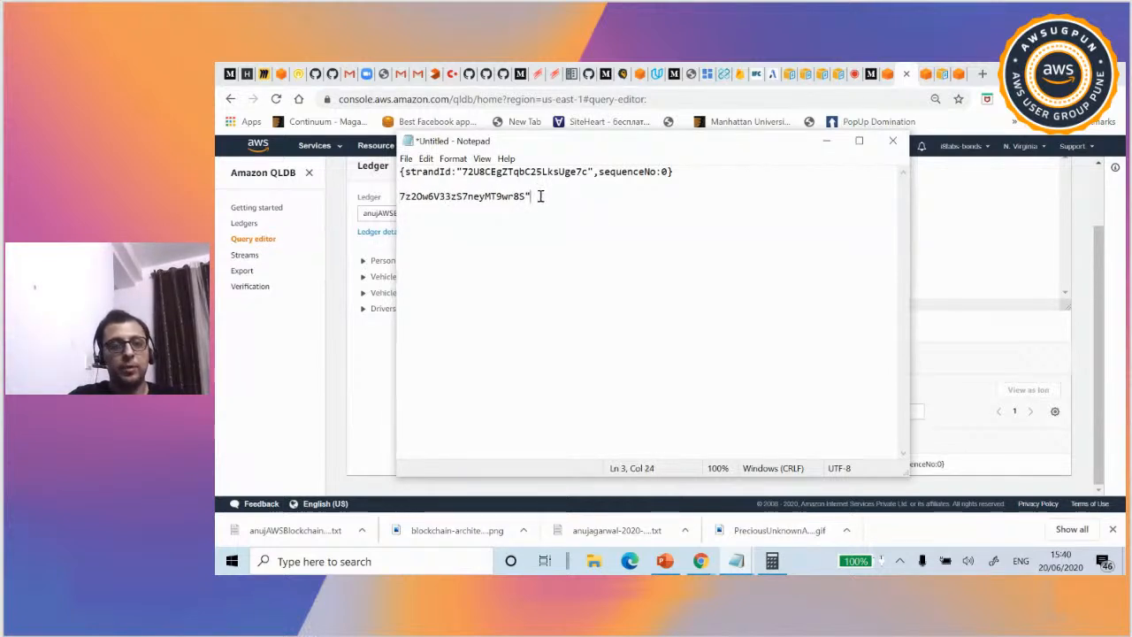
left_click(826, 141)
- On the Verification page, fill in the block address {strandId:"72U8CEgZTqbC25LksUge7c",sequenceNo:0} copied from the Notepad file
left_click(252, 287)
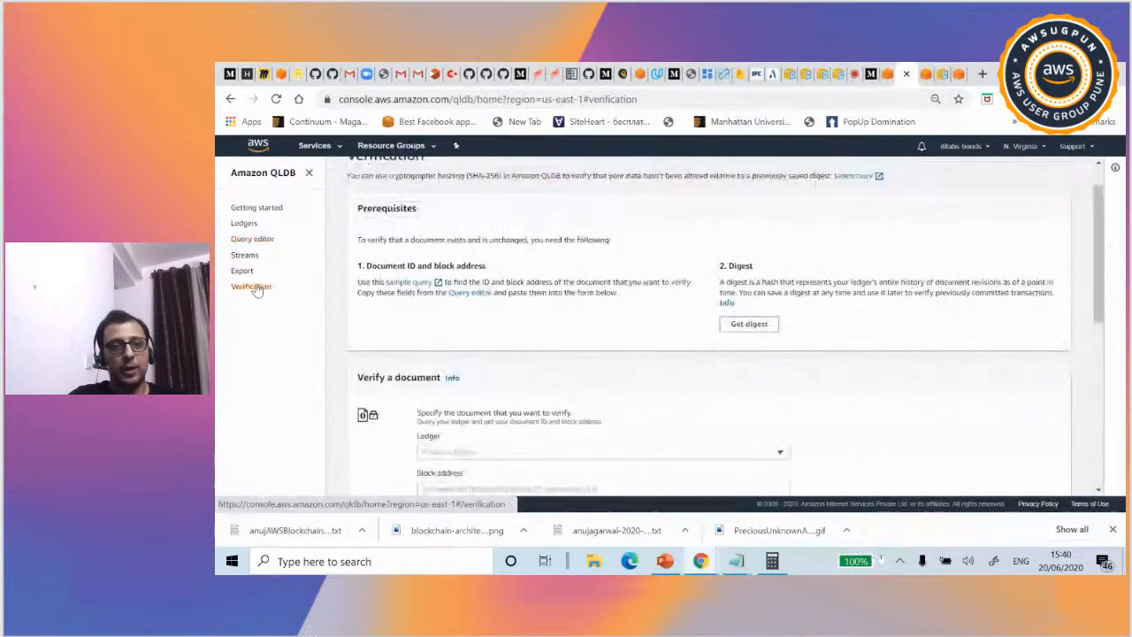
left_click_drag(1110, 265, 1111, 337)
left_click(488, 297)
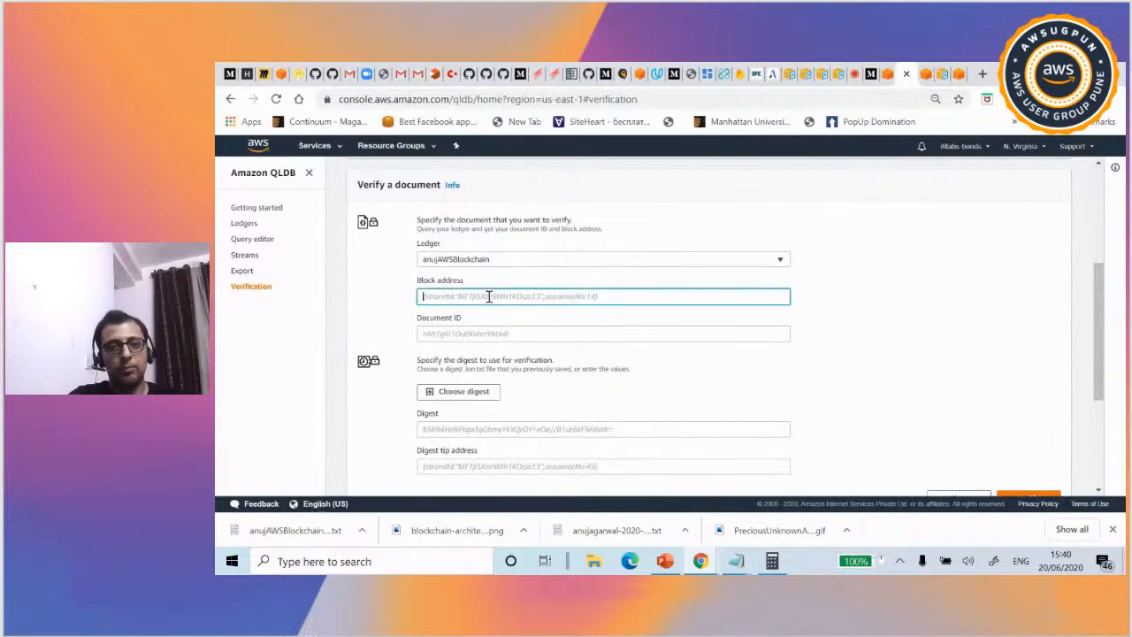
left_click(736, 561)
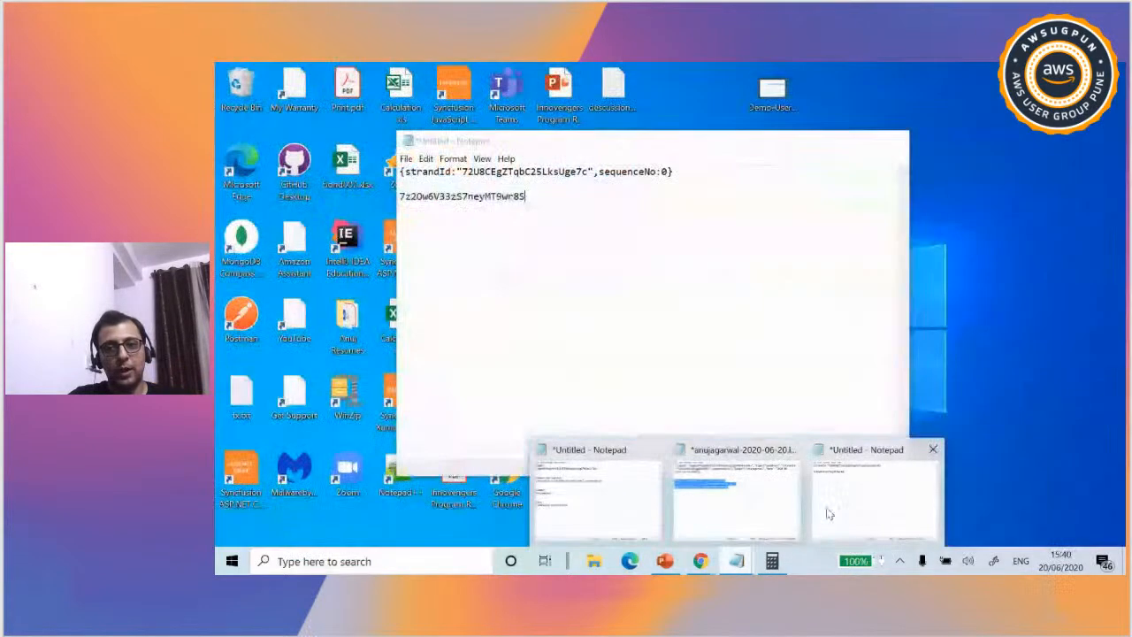
left_click(828, 512)
left_click_drag(678, 172, 349, 172)
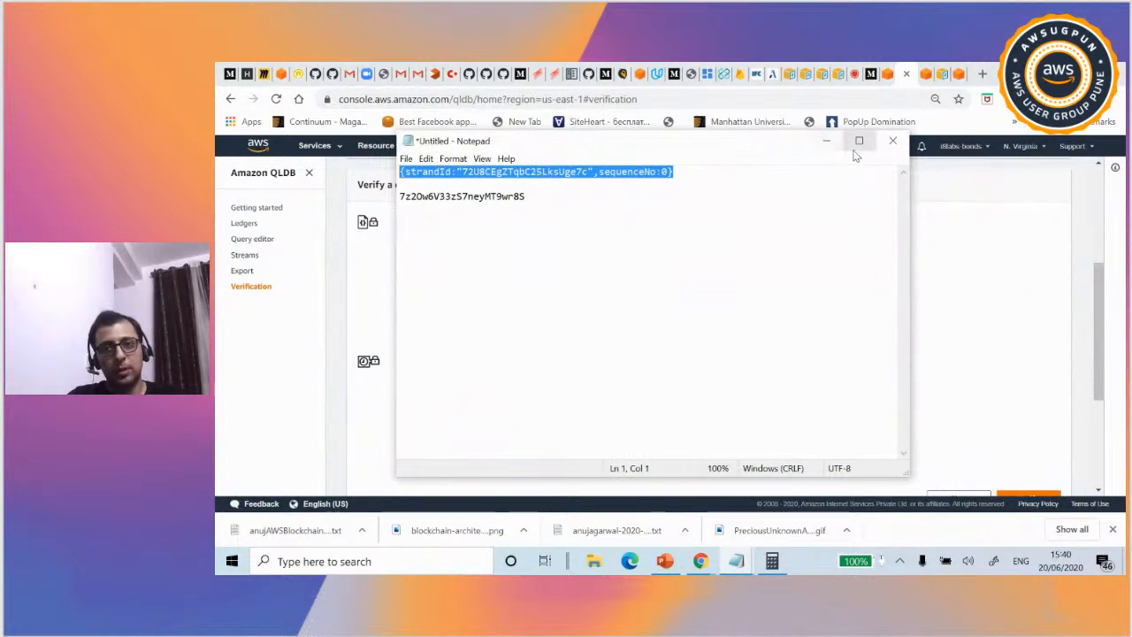
left_click(828, 142)
type("{strandId:\"72UBCEgZTqbC25LksUge7c\",sequenceNo:0}")
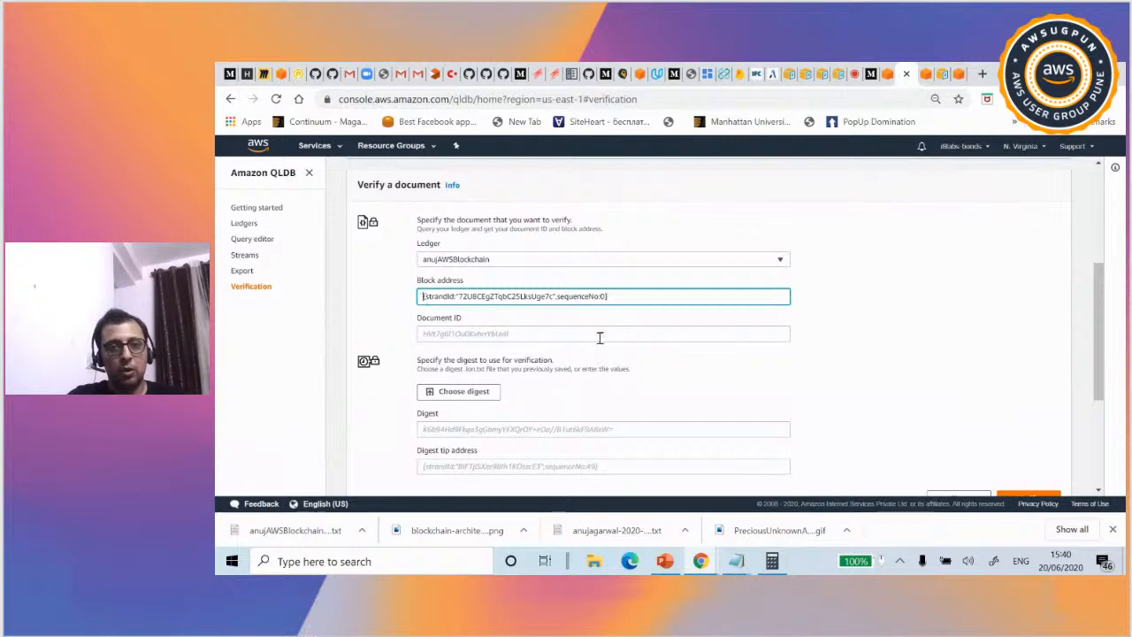
- Fill in the document ID 7z2Ow6V33zS7neyMT9wr8S, copied from the Notepad file
left_click(565, 334)
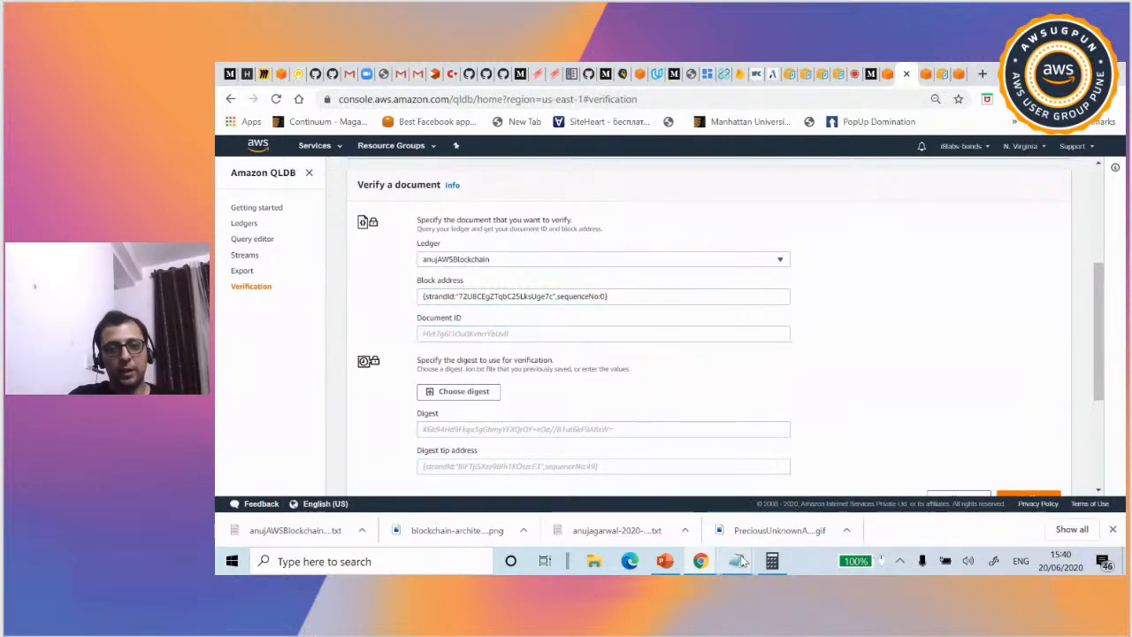
left_click(736, 560)
left_click(901, 497)
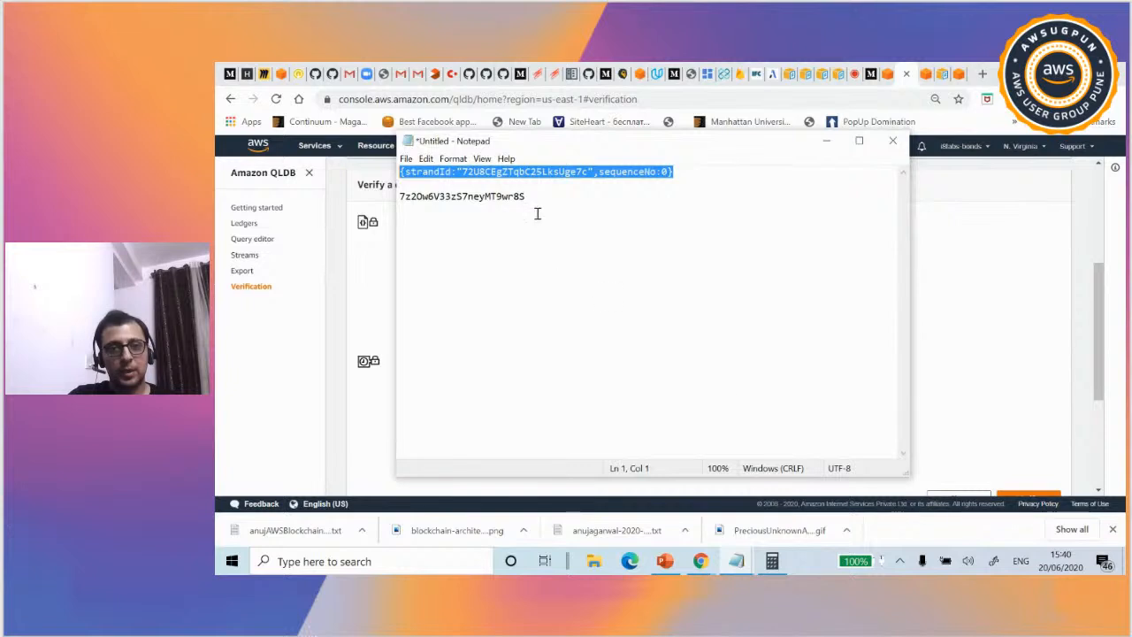
left_click_drag(532, 196, 358, 197)
key("ctrl+c")
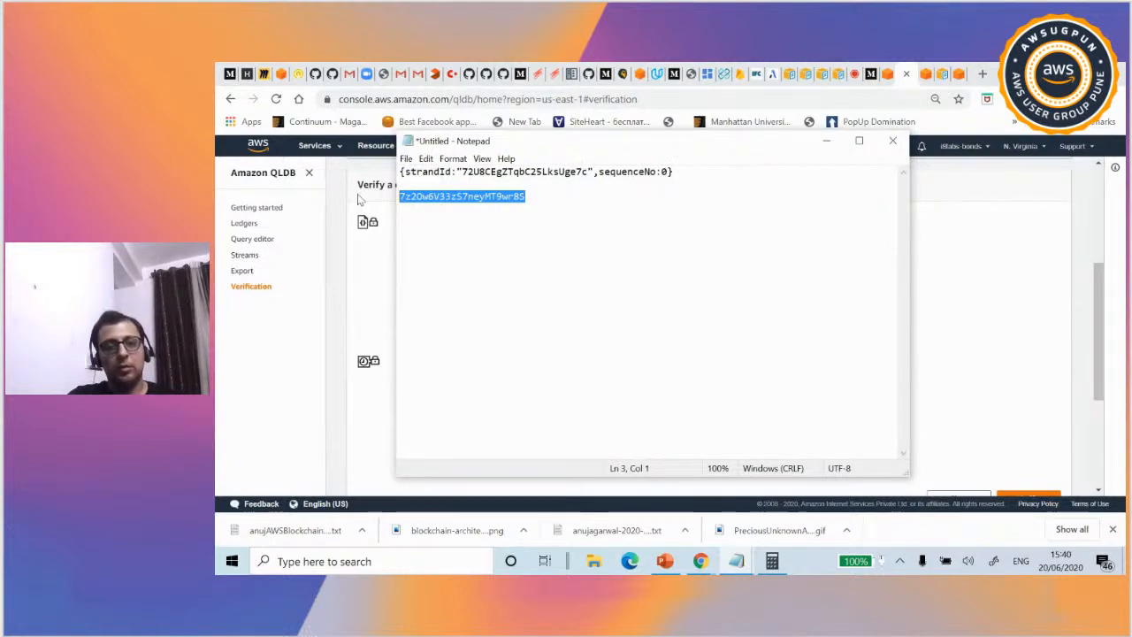
left_click(828, 142)
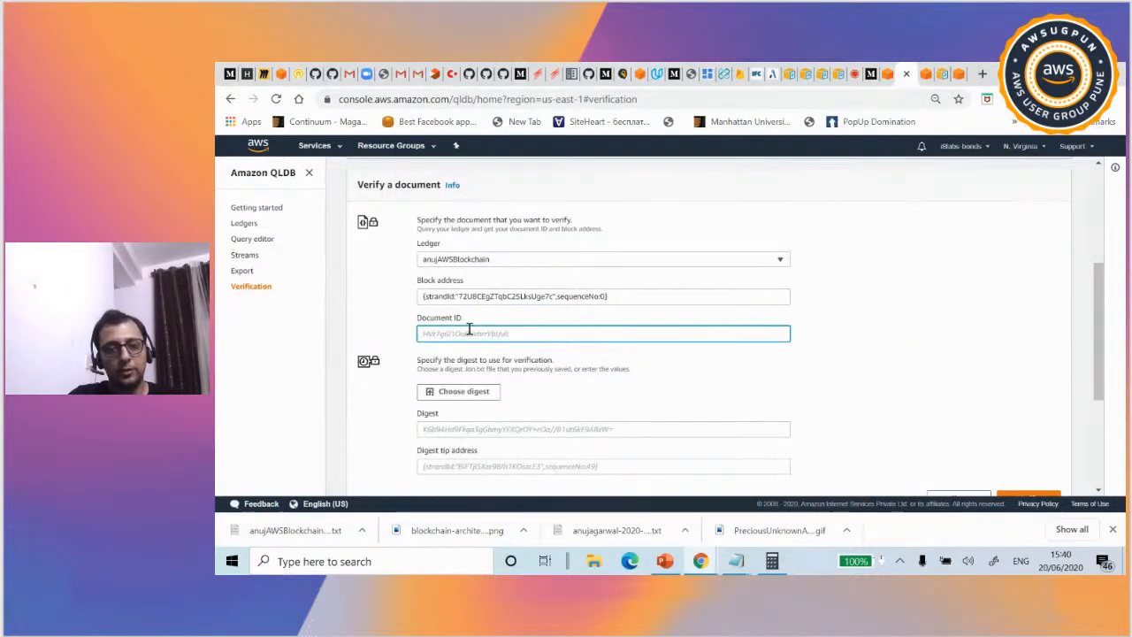
key("ctrl+v")
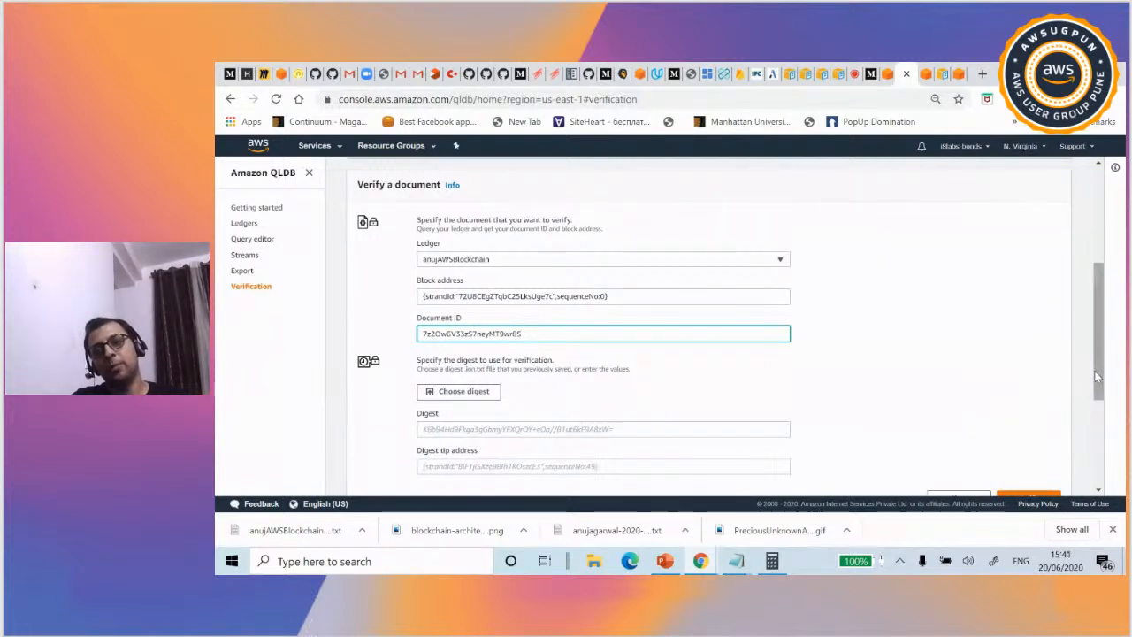
- Load the saved AWSBlockchain 2020-06-20 ion.txt digest file from Downloads and verify the document
left_click_drag(1096, 369, 1096, 387)
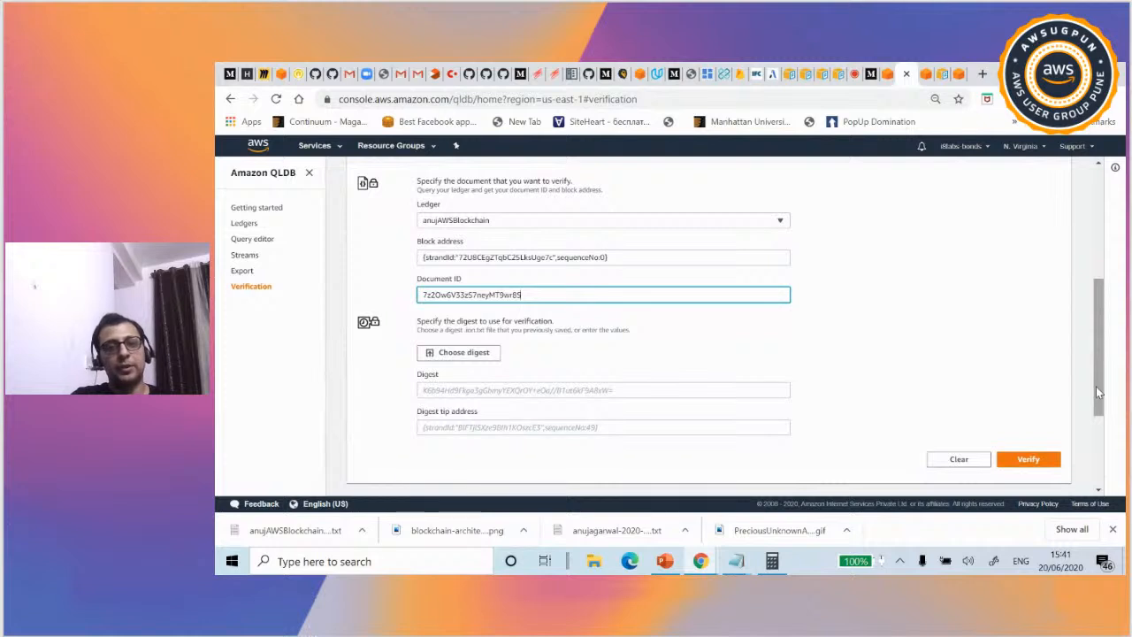
left_click(446, 359)
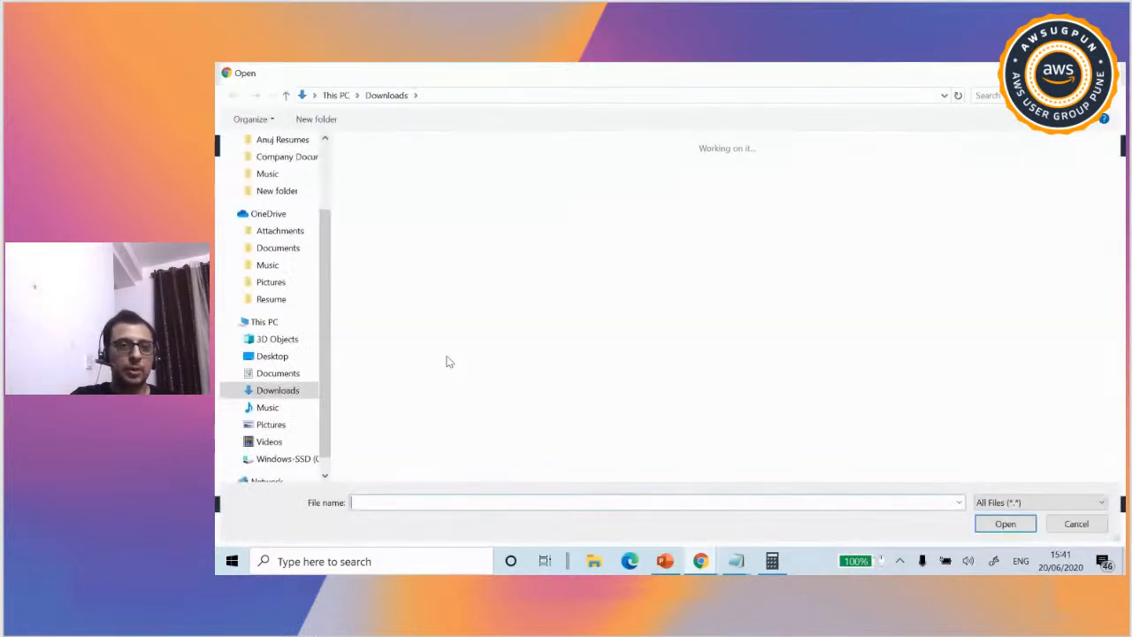
left_click(409, 221)
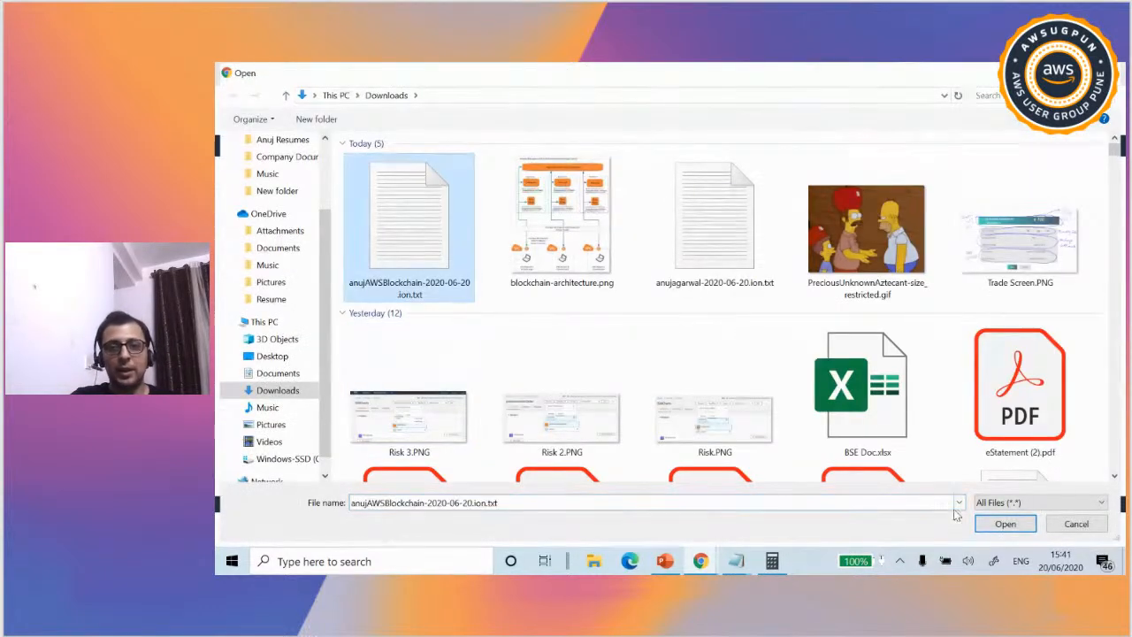
left_click(1005, 524)
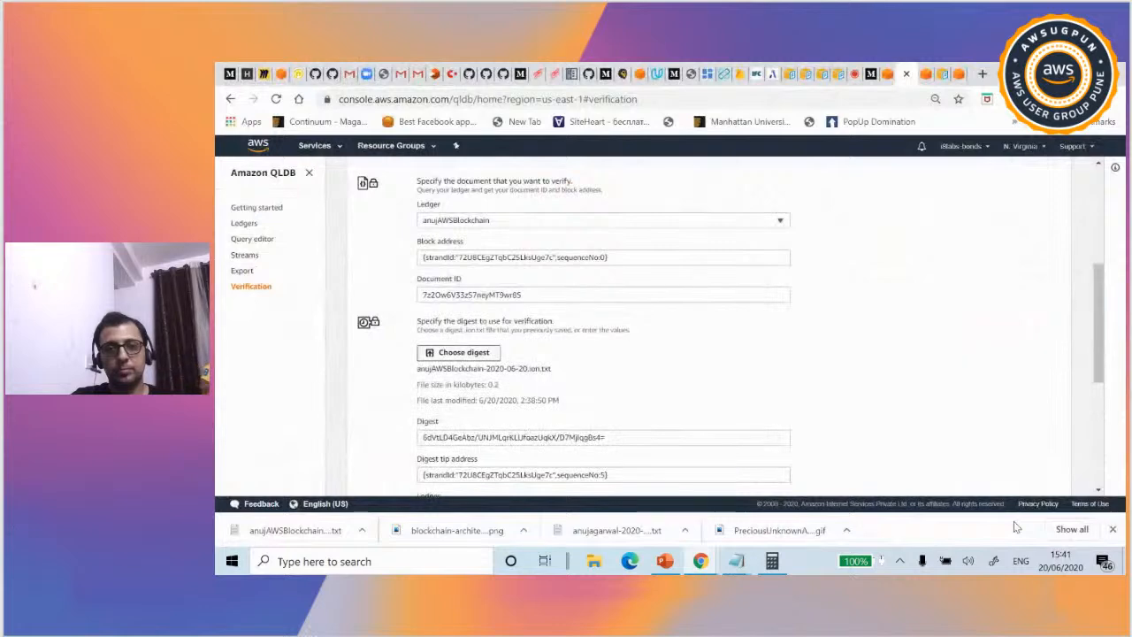
left_click_drag(1111, 350, 1102, 379)
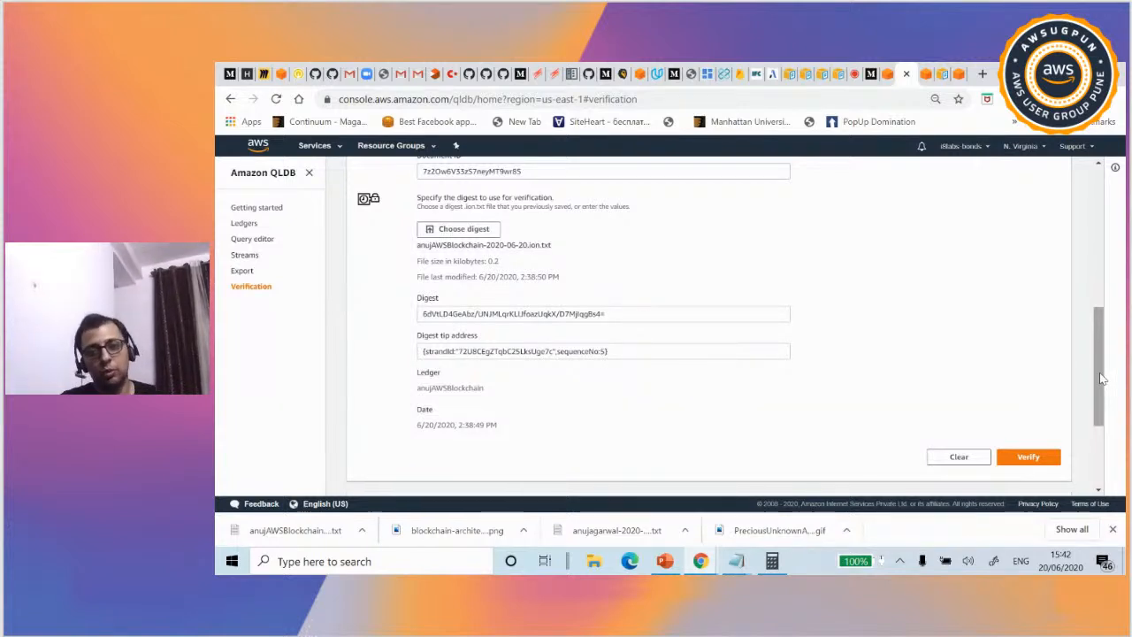
left_click(1029, 456)
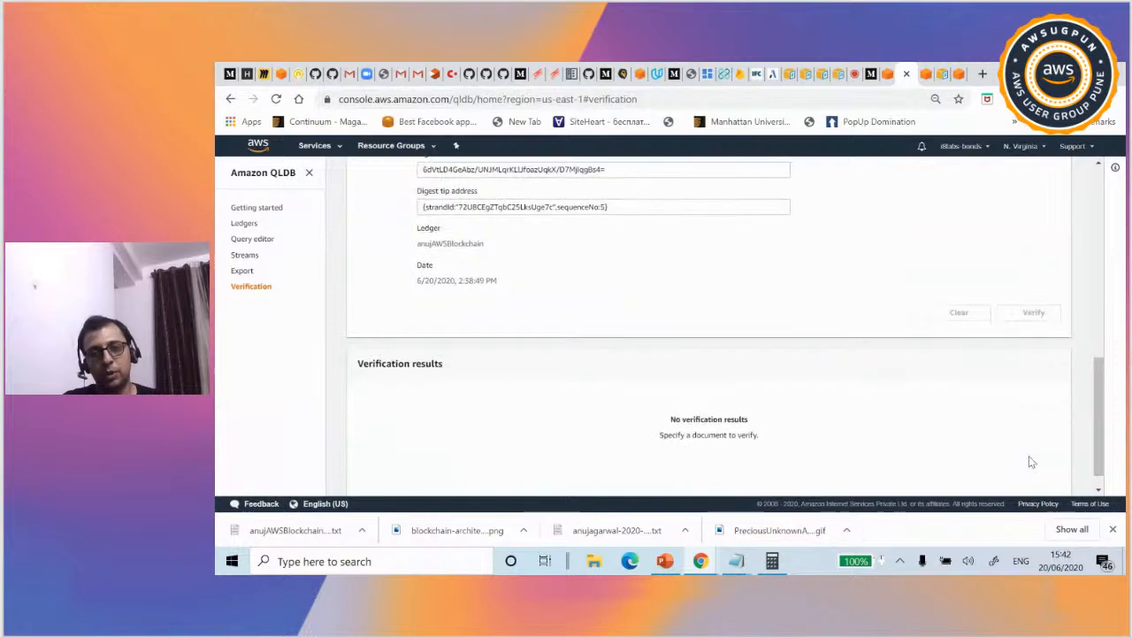
- Review the verification results, comparing the hash calculations with the digest and expanding the proof hashes
scroll(1028, 461, "down", 6)
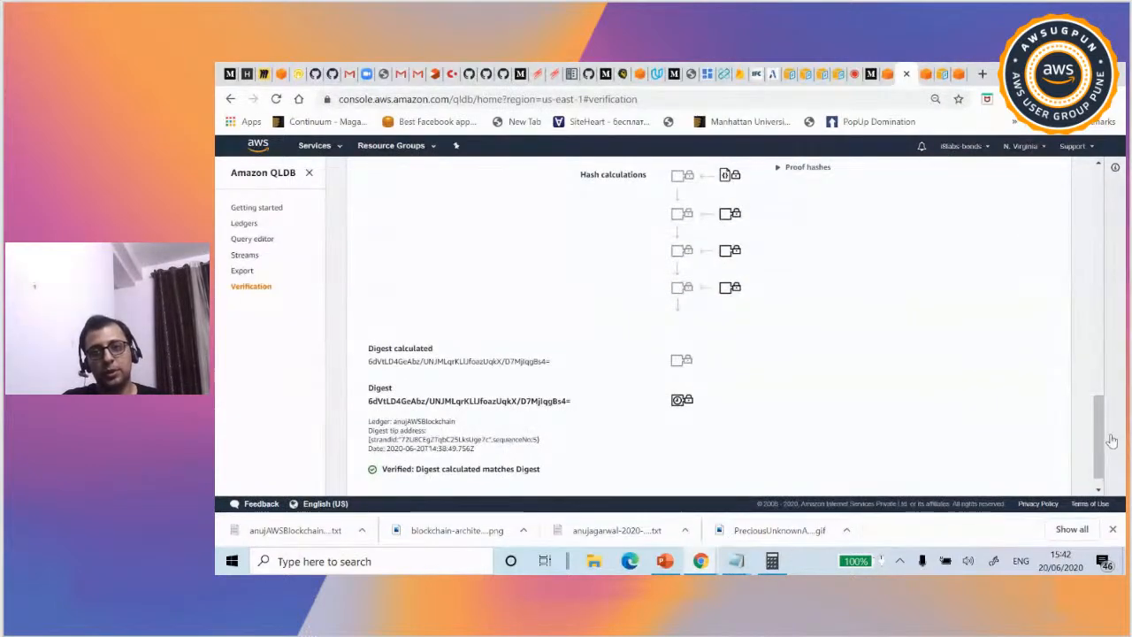
left_click_drag(1098, 451, 1115, 433)
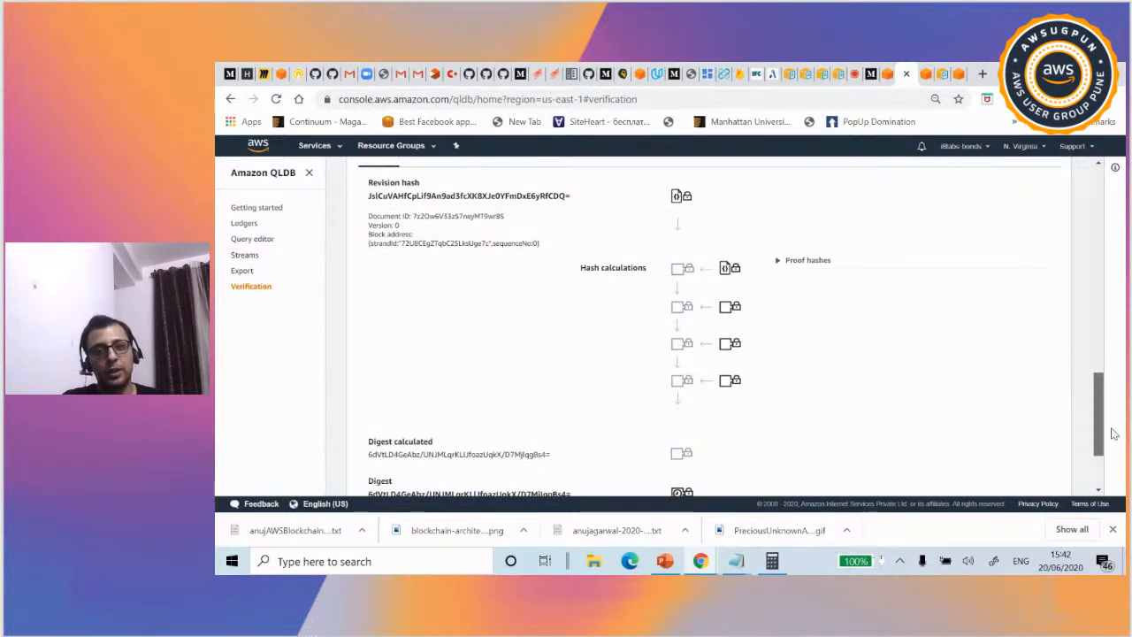
left_click_drag(1112, 431, 1113, 444)
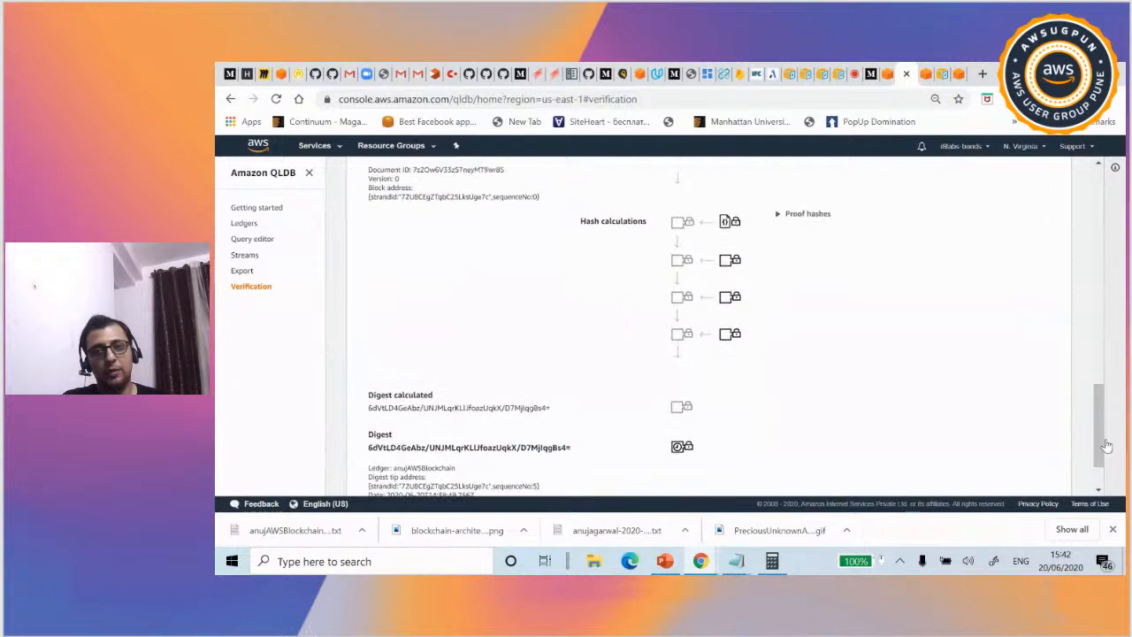
left_click(778, 219)
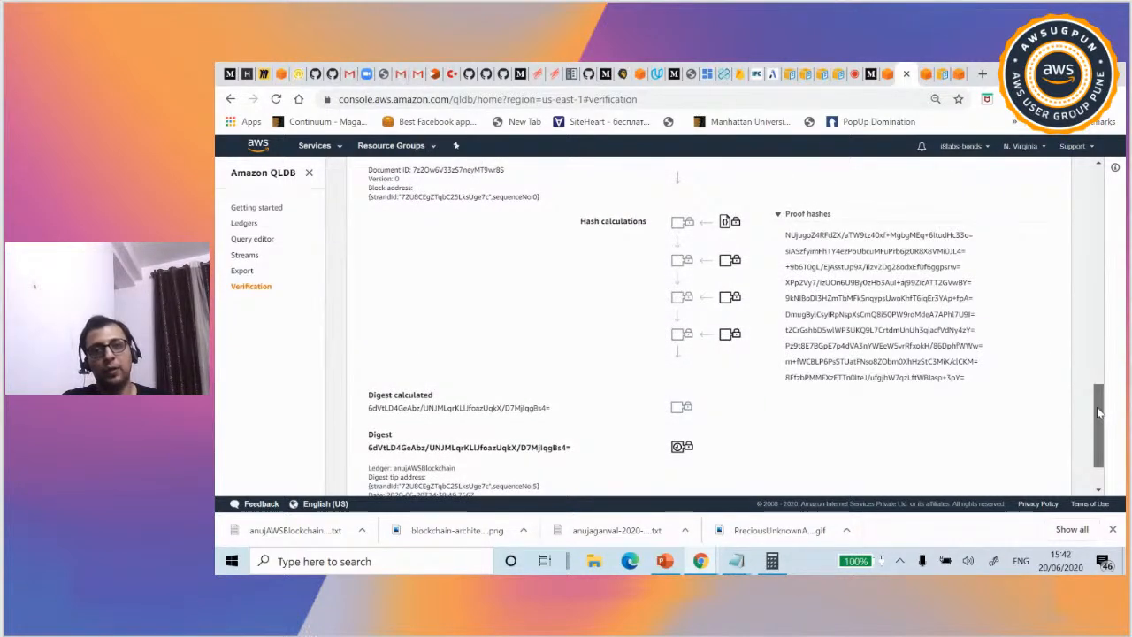
left_click_drag(1097, 412, 1098, 327)
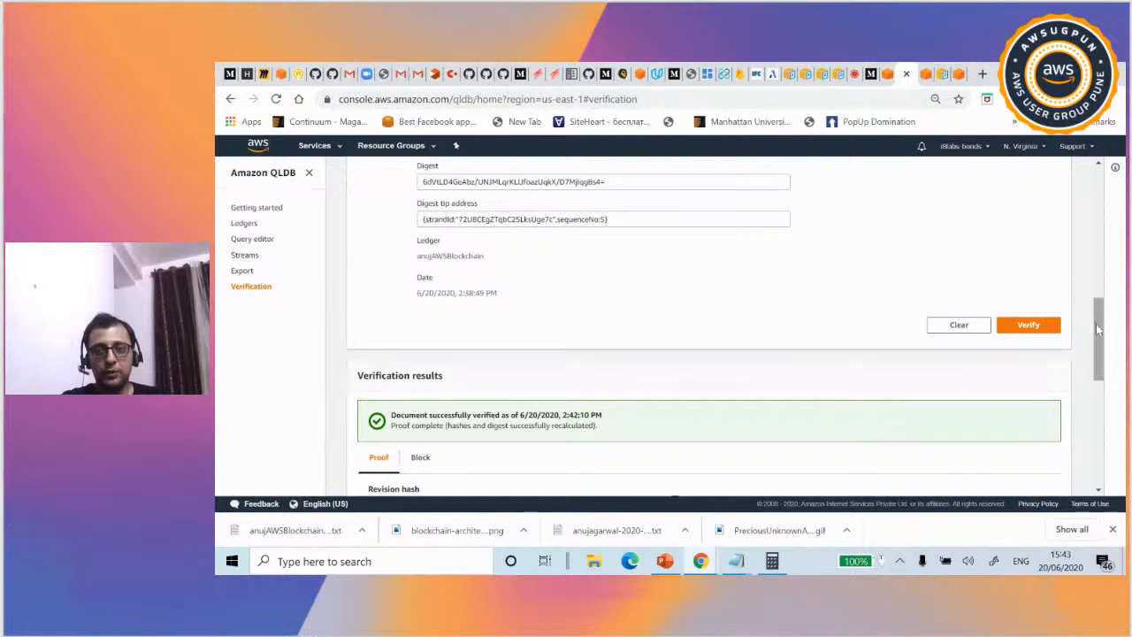
left_click_drag(1097, 341, 1045, 165)
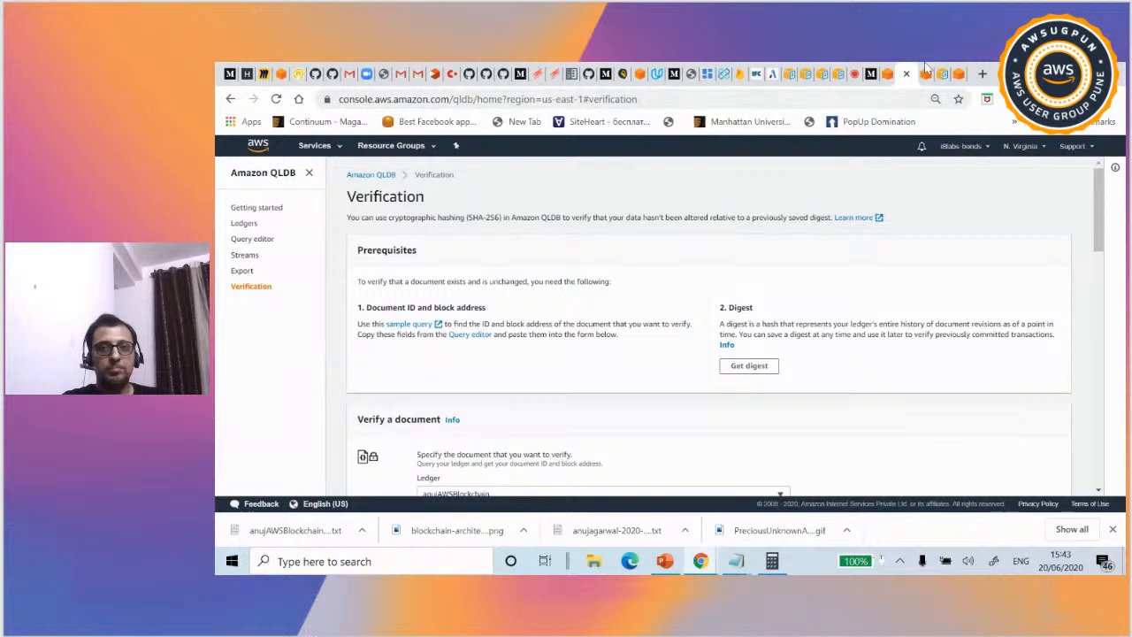
left_click(922, 73)
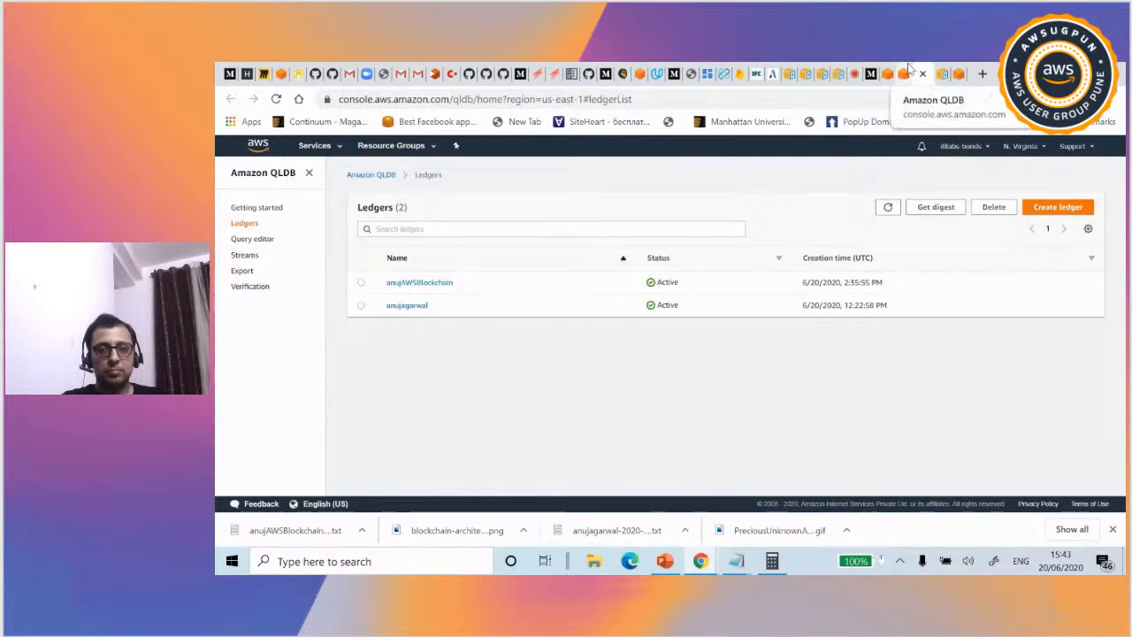
left_click(906, 71)
left_click(924, 74)
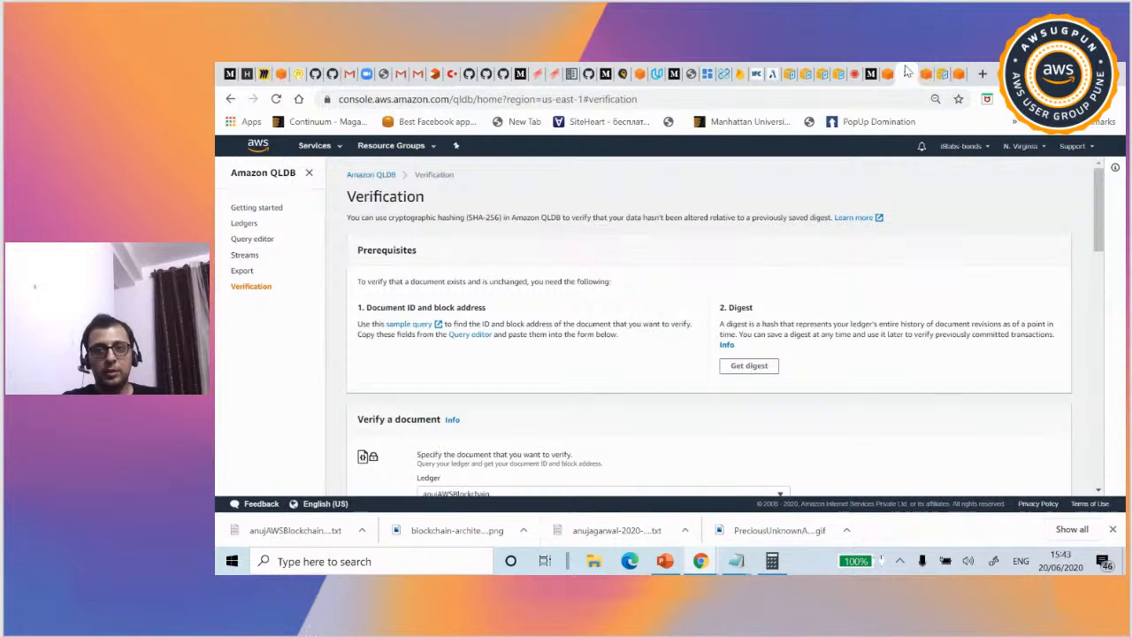
- Leave the Verification page and open the list of QLDB ledgers
mouse_move(1099, 244)
left_mouse_down()
mouse_move(1098, 281)
mouse_move(1099, 241)
left_mouse_up()
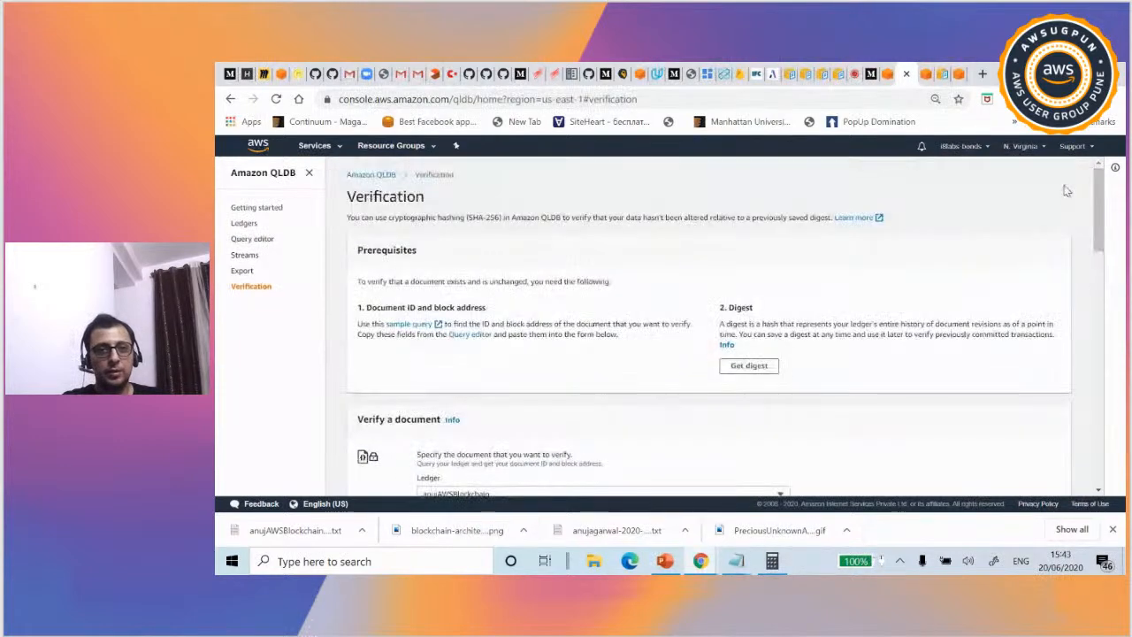
left_click(386, 175)
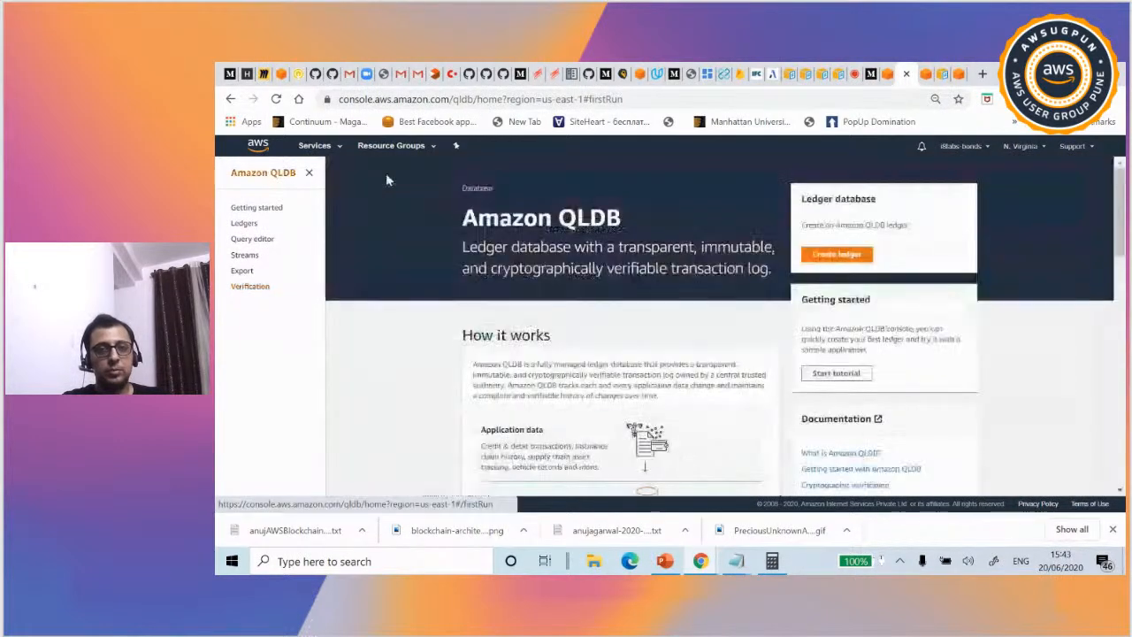
left_click(246, 226)
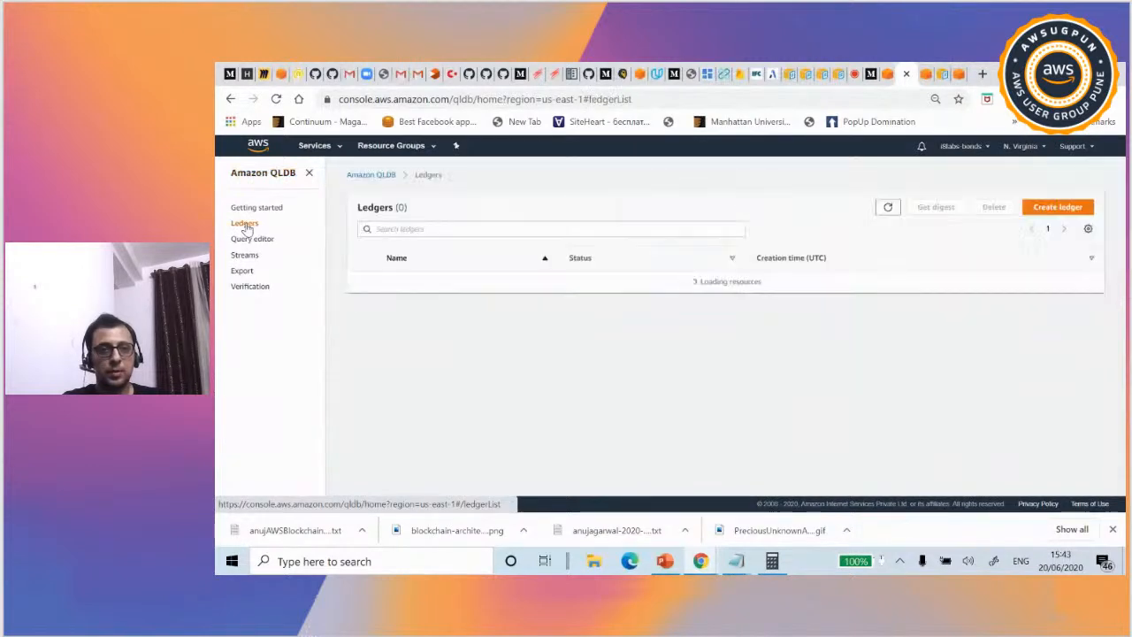
- Delete the AWSBlockchain ledger, entering its full name as confirmation and overriding deletion protection
left_click(362, 284)
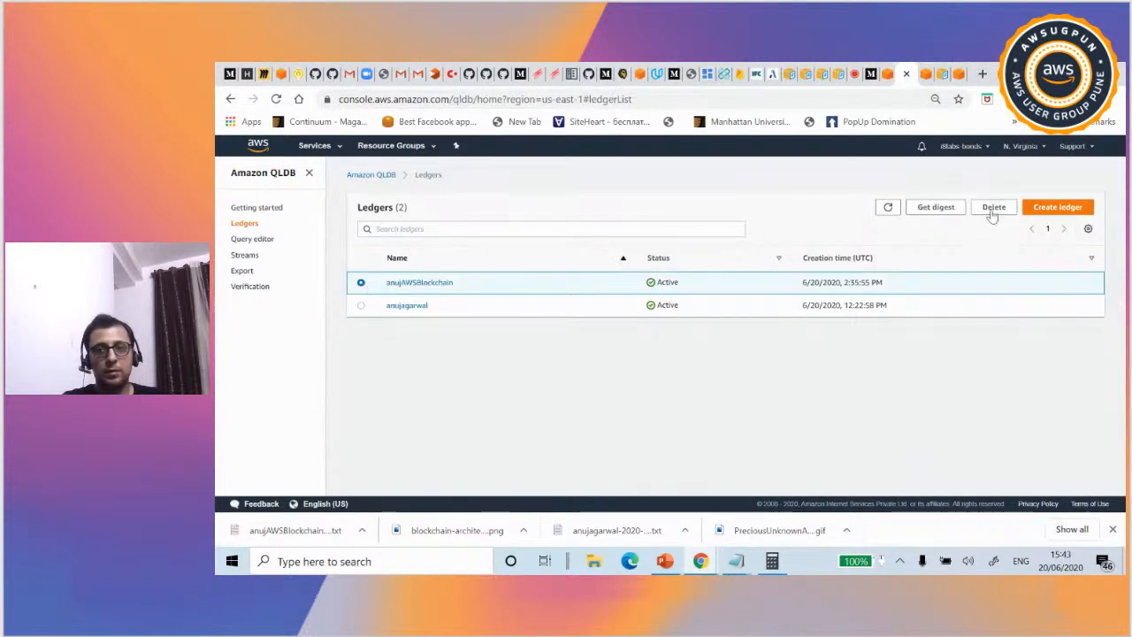
left_click(993, 207)
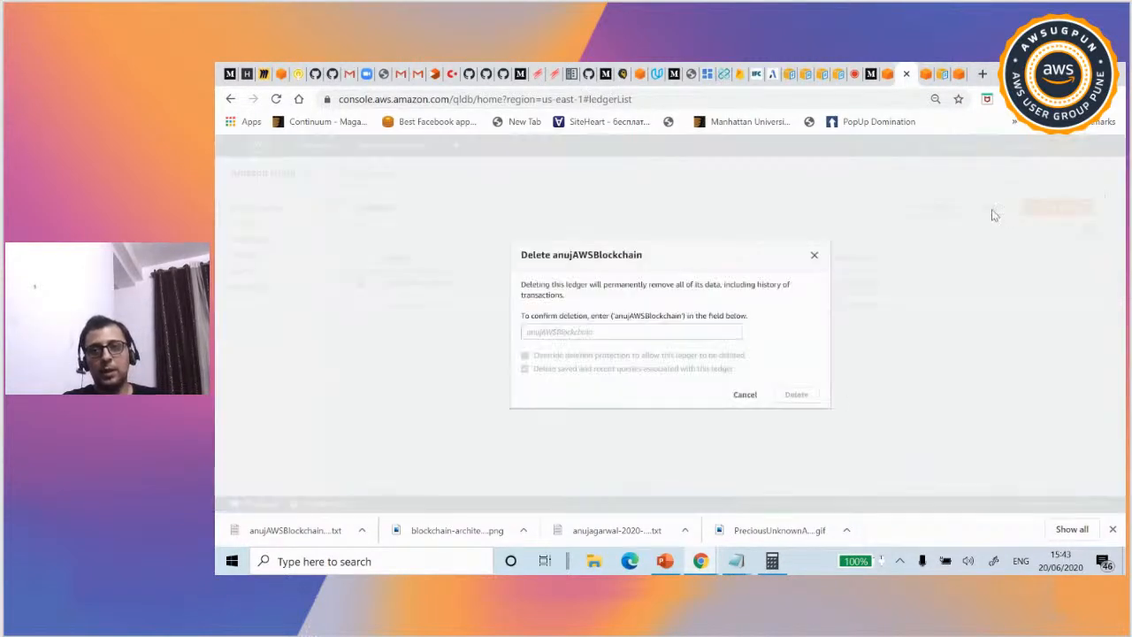
left_click(526, 332)
type("anuj")
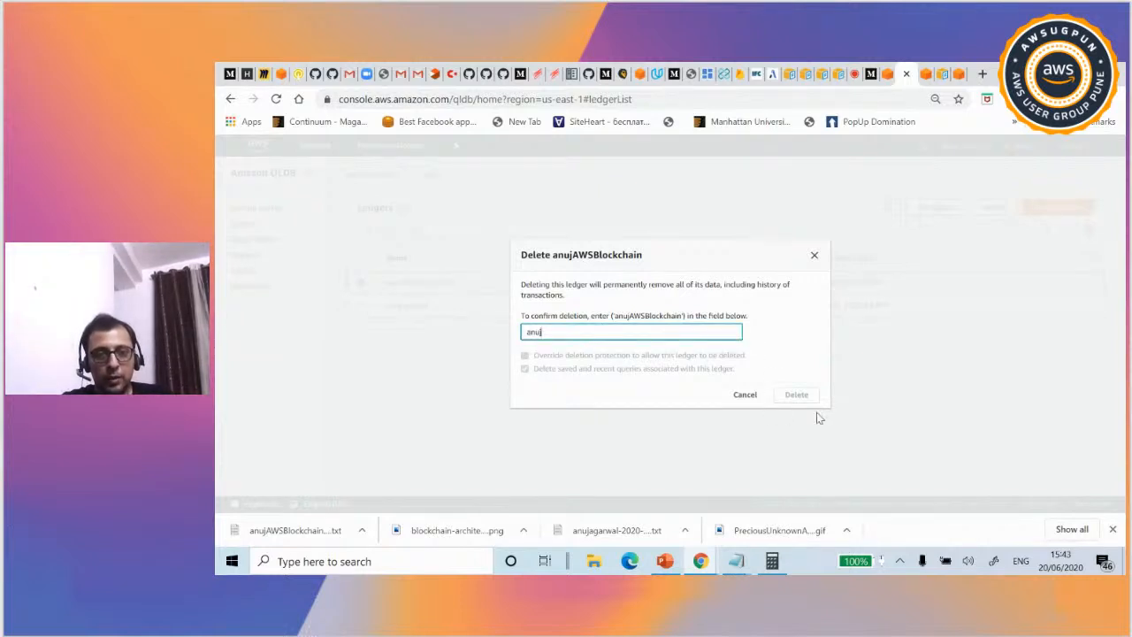
key("BackSpace")
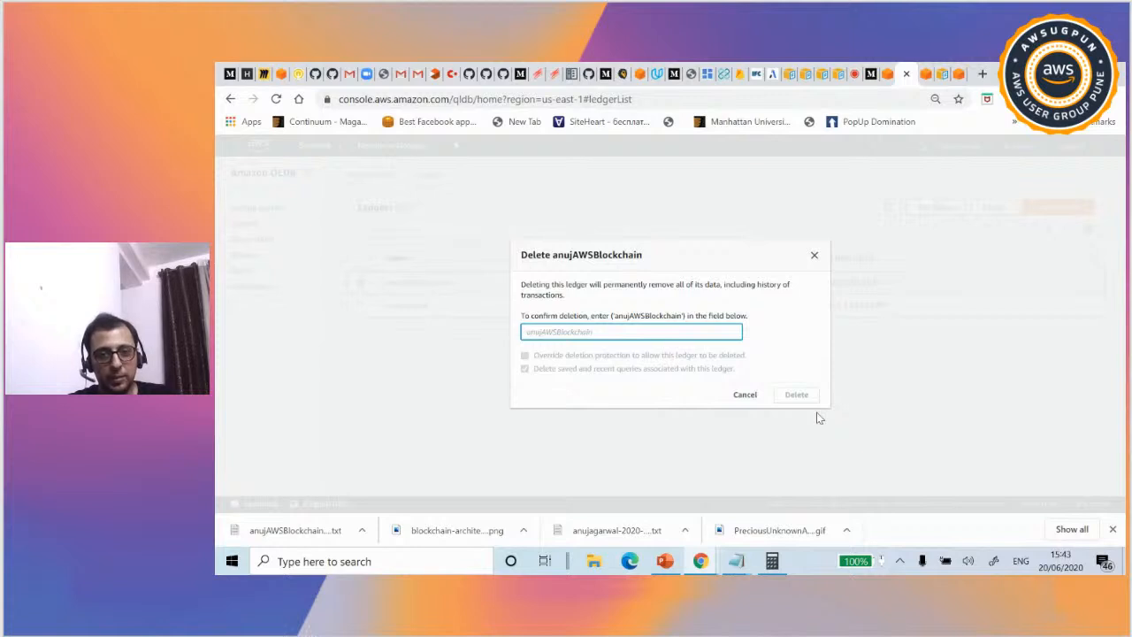
type("anujAWSB")
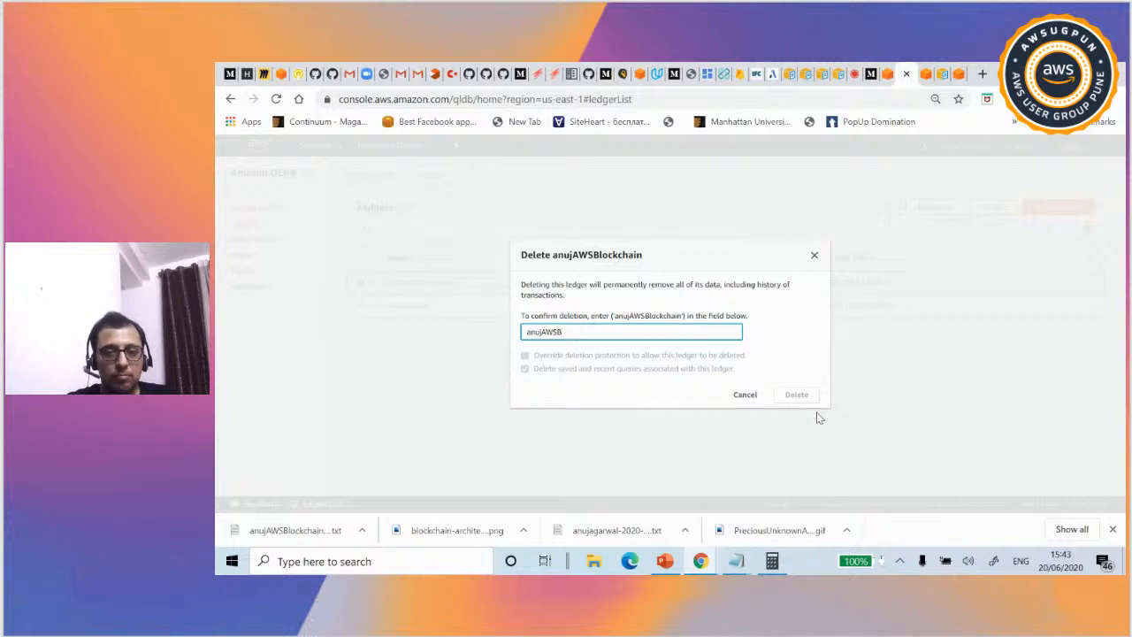
type("lockchain")
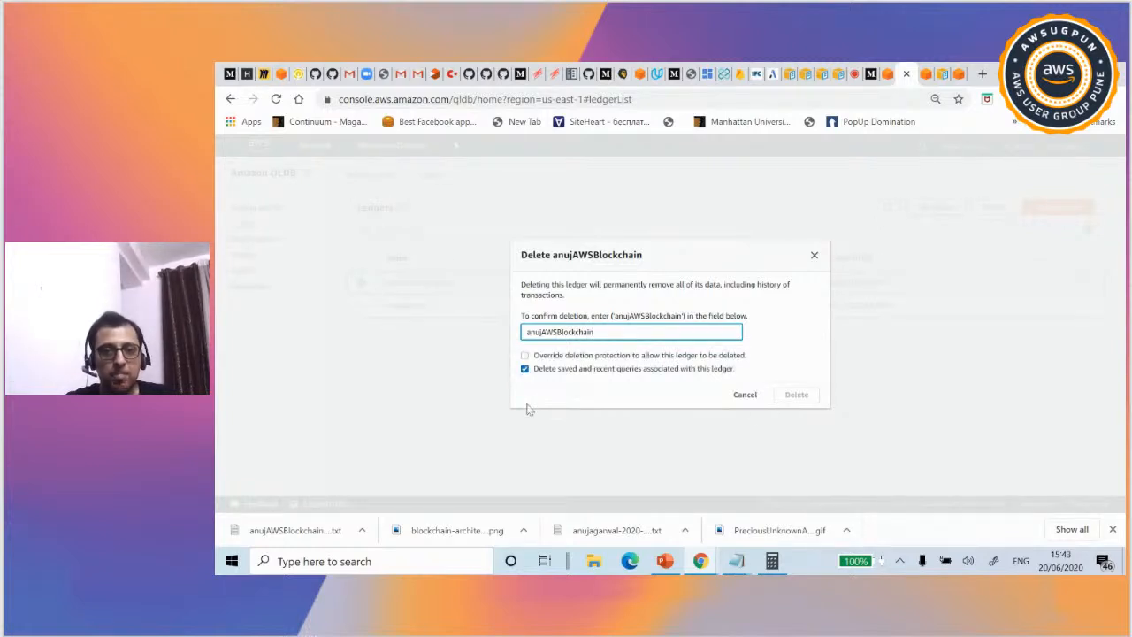
left_click(524, 355)
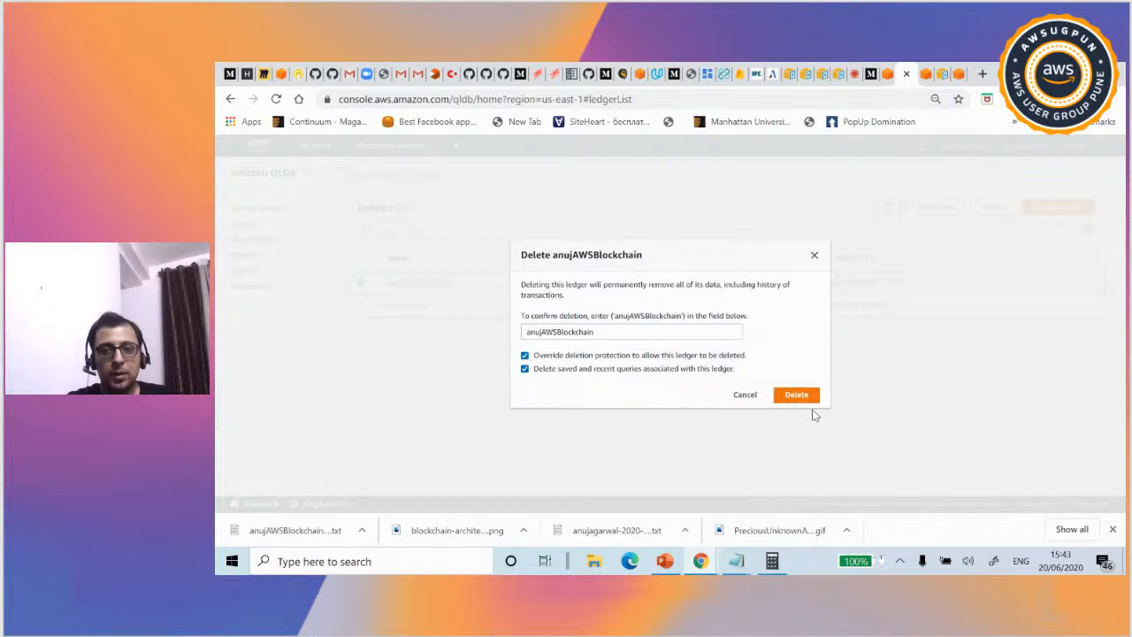
left_click(807, 401)
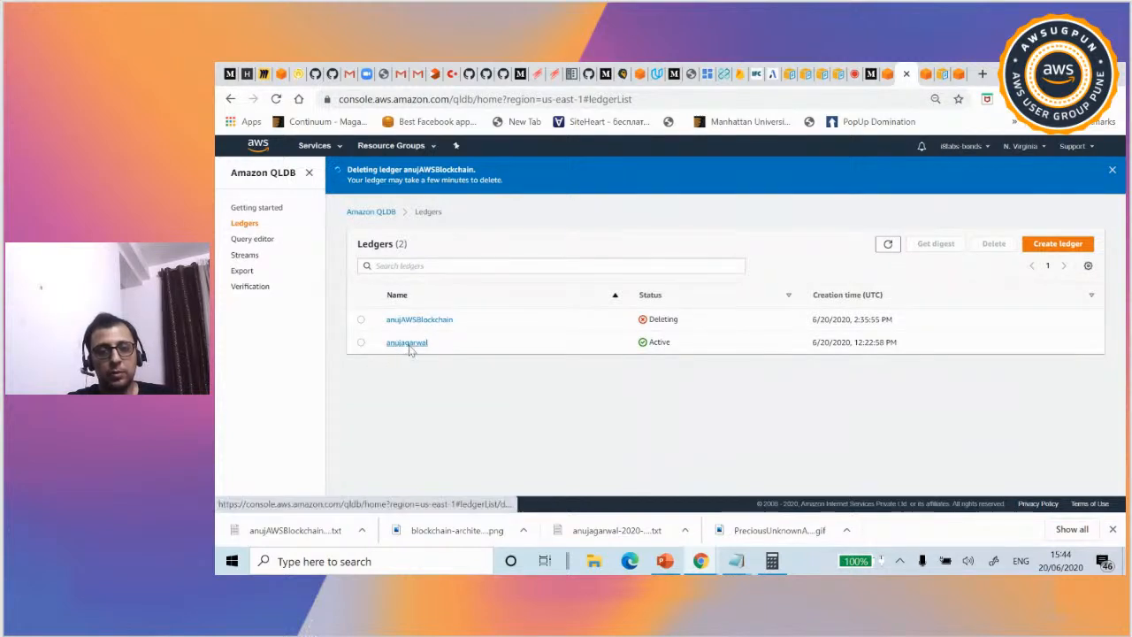
- Delete the remaining active ledger, confirming with its name and overriding deletion protection, and dismiss both deletion notices
left_click(396, 316)
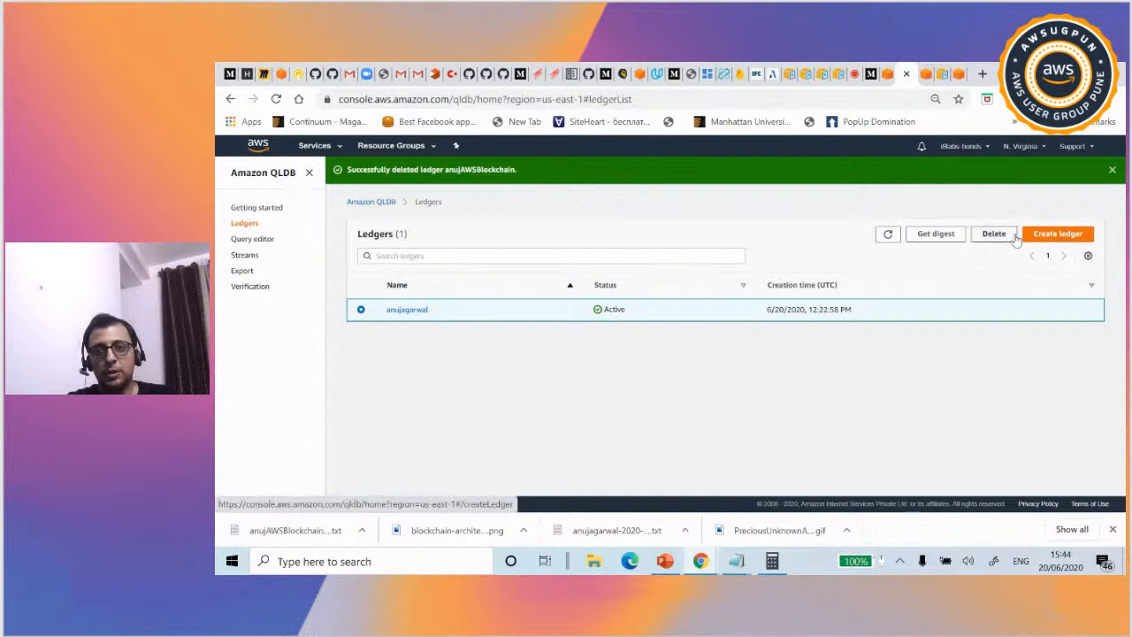
left_click(994, 235)
left_click(528, 331)
type("anuj")
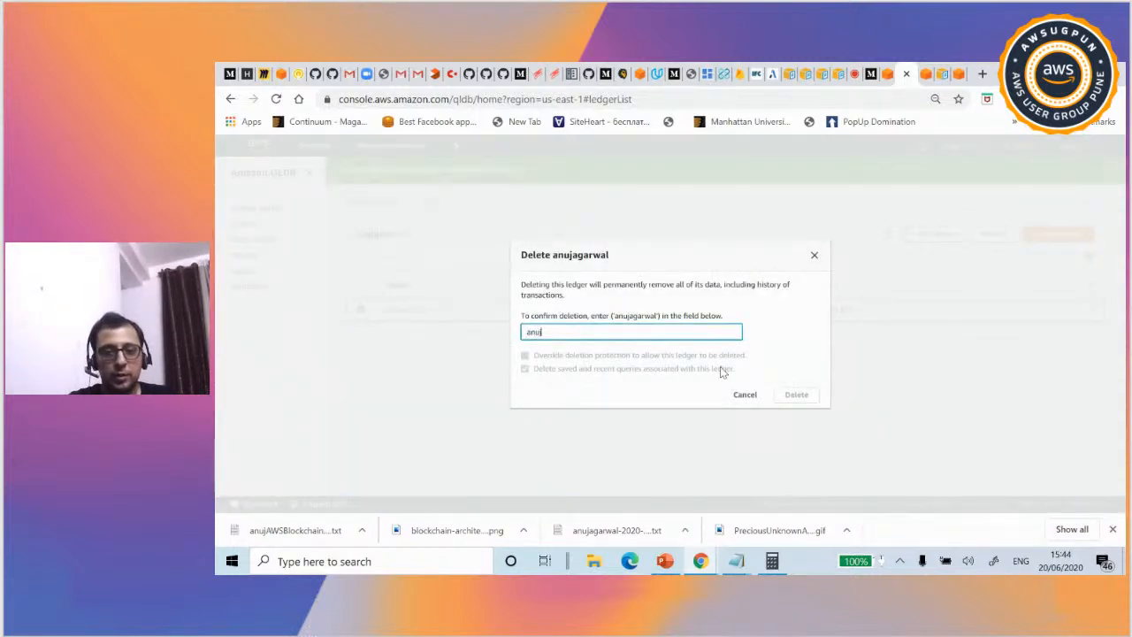
type("agarwal")
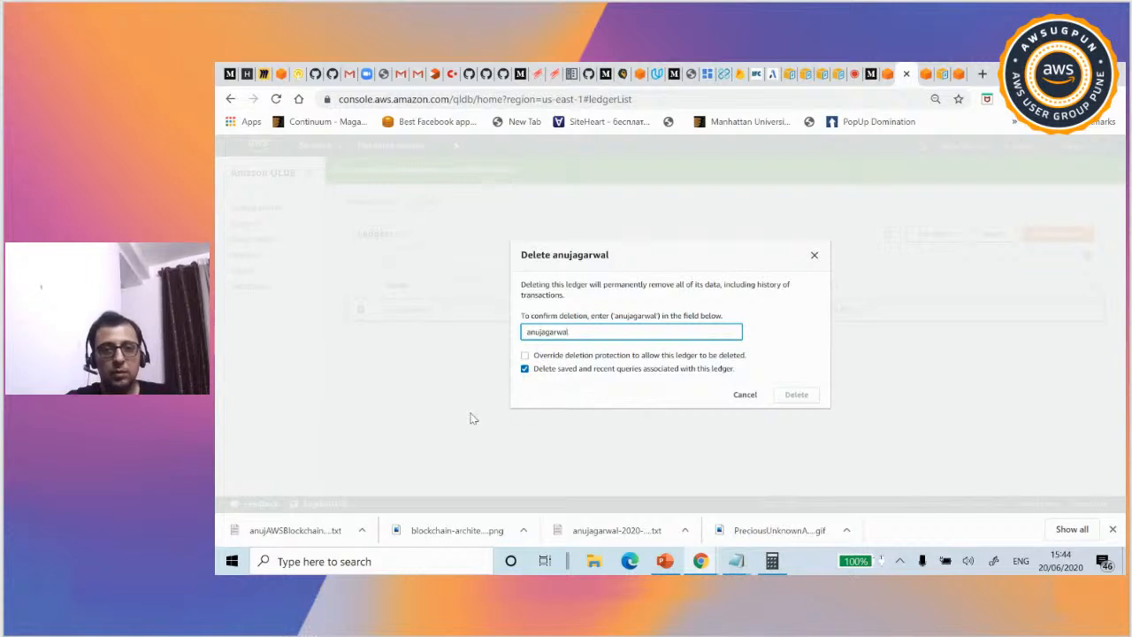
left_click(524, 354)
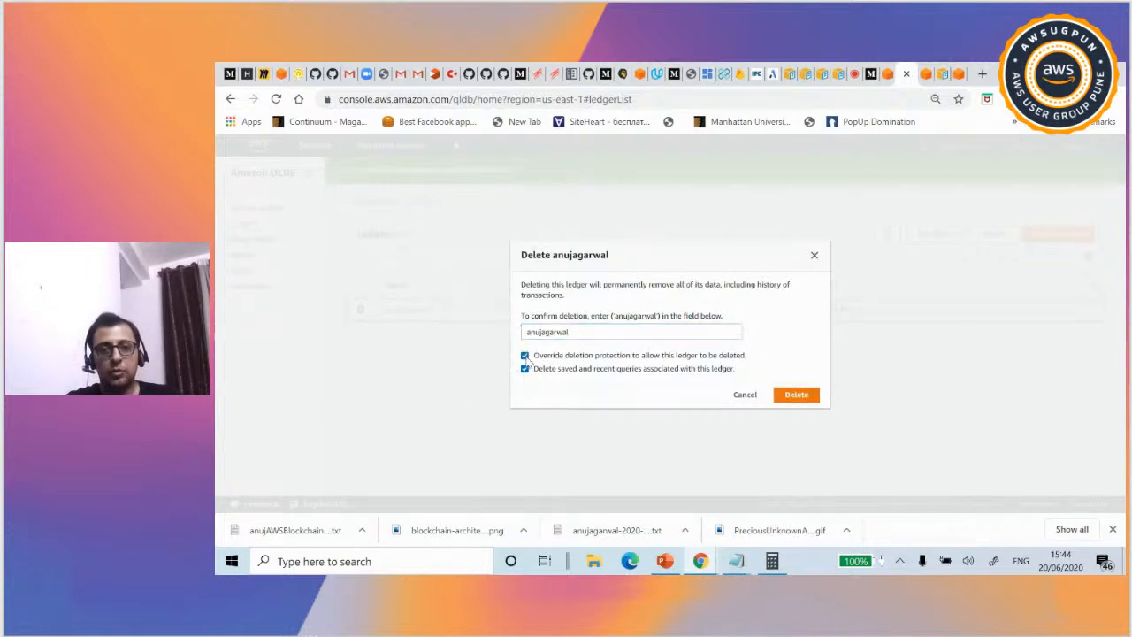
left_click(796, 394)
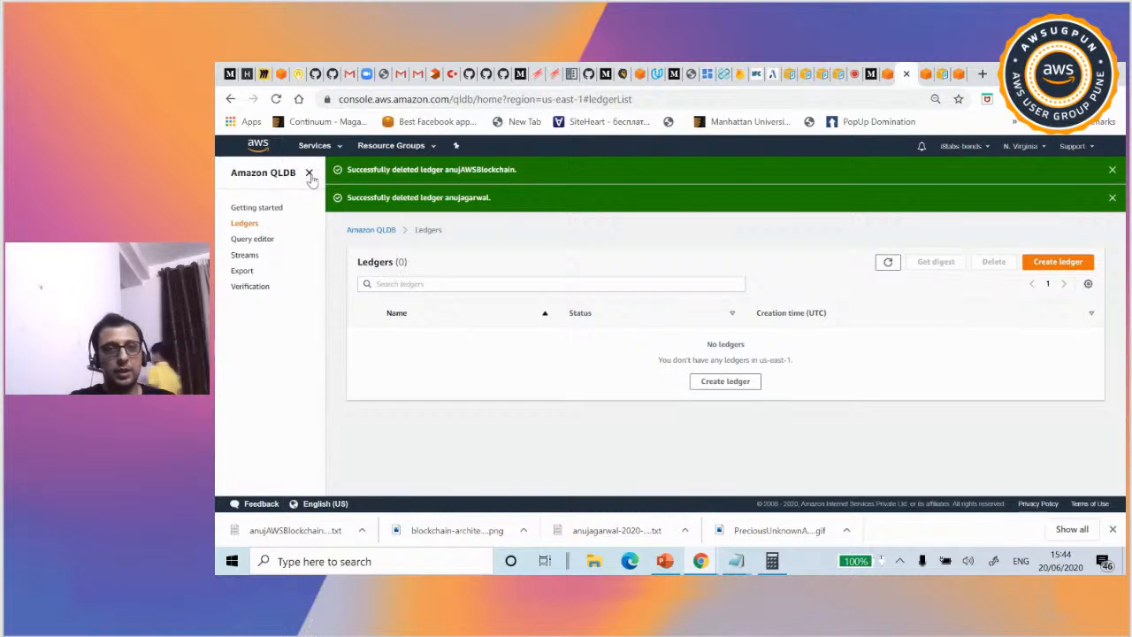
left_click(1112, 198)
left_click(1112, 170)
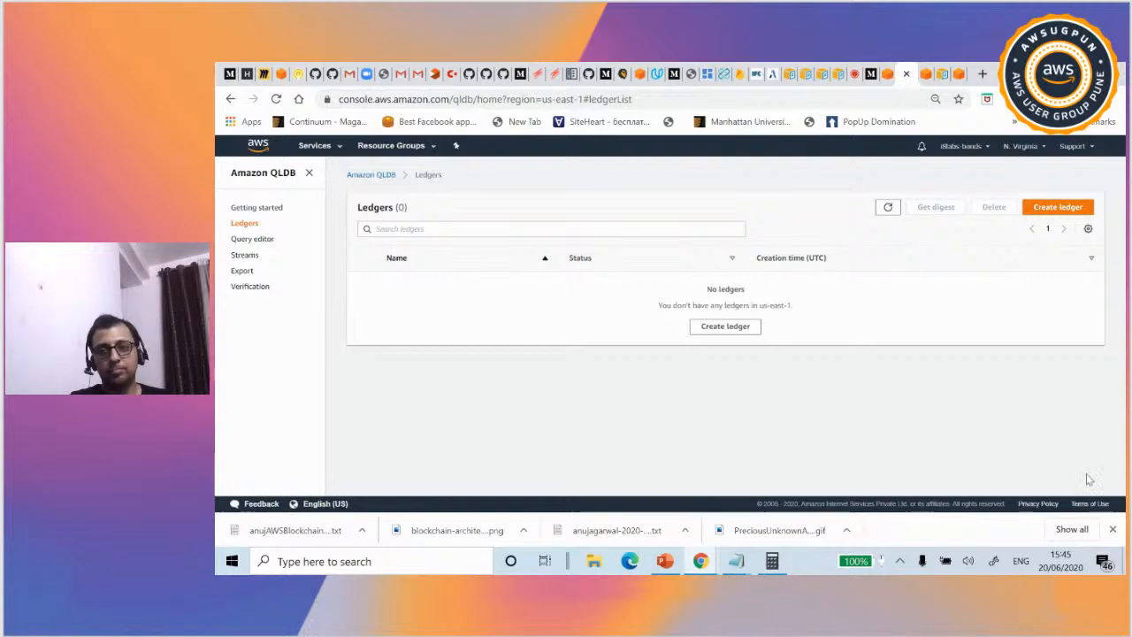
- Bring up the streamyard.com sharing notice and stop sharing the screen
mouse_move(700, 561)
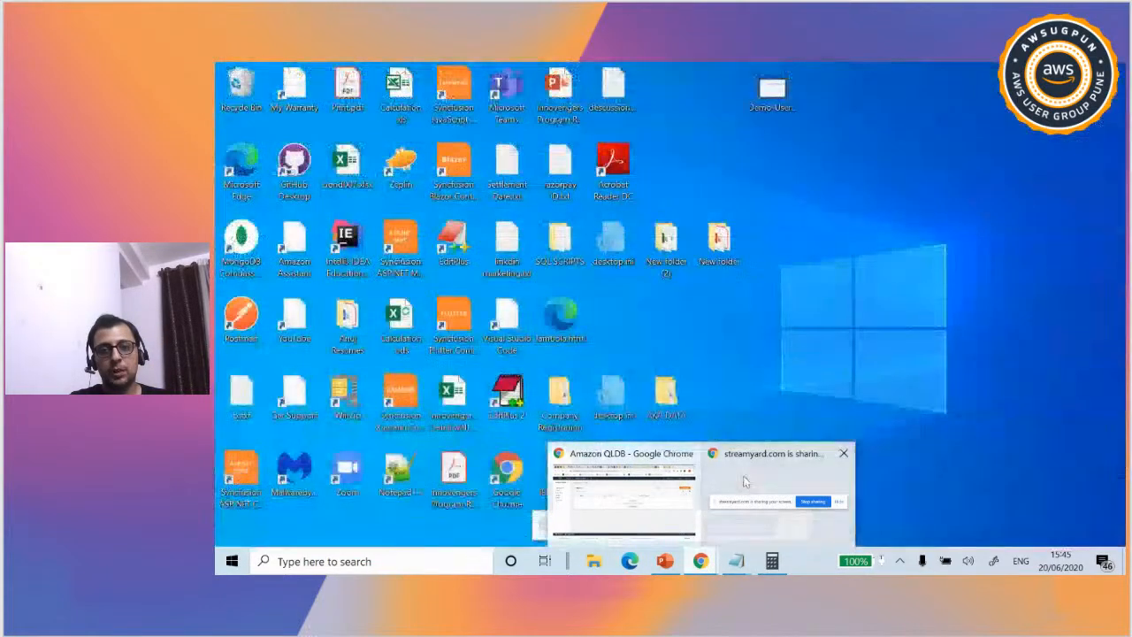
left_click(744, 481)
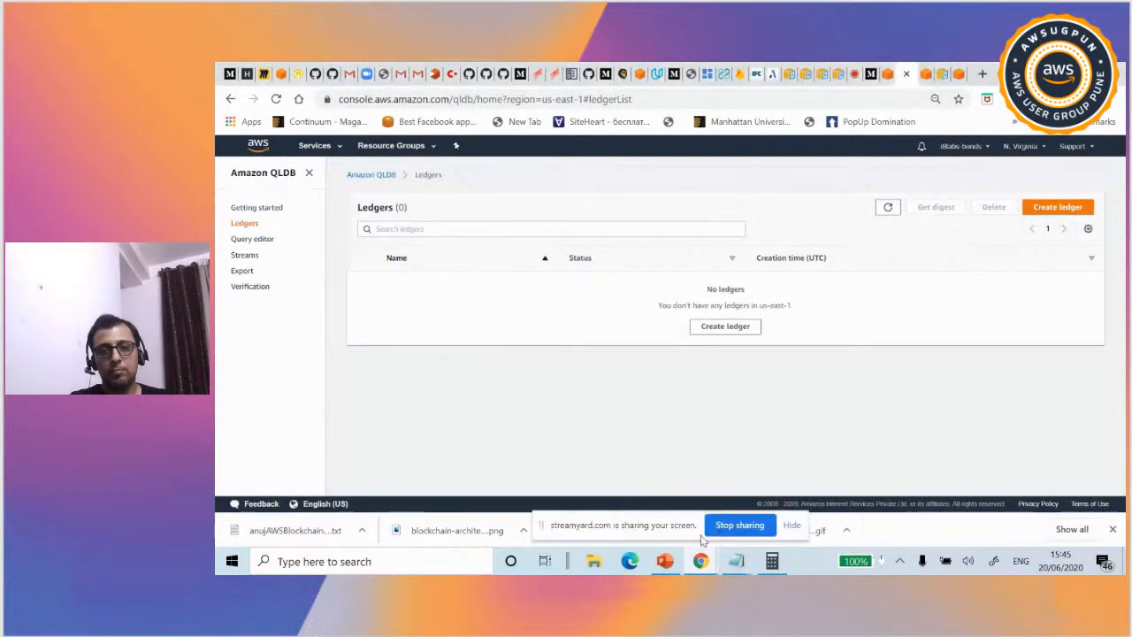
left_click(747, 525)
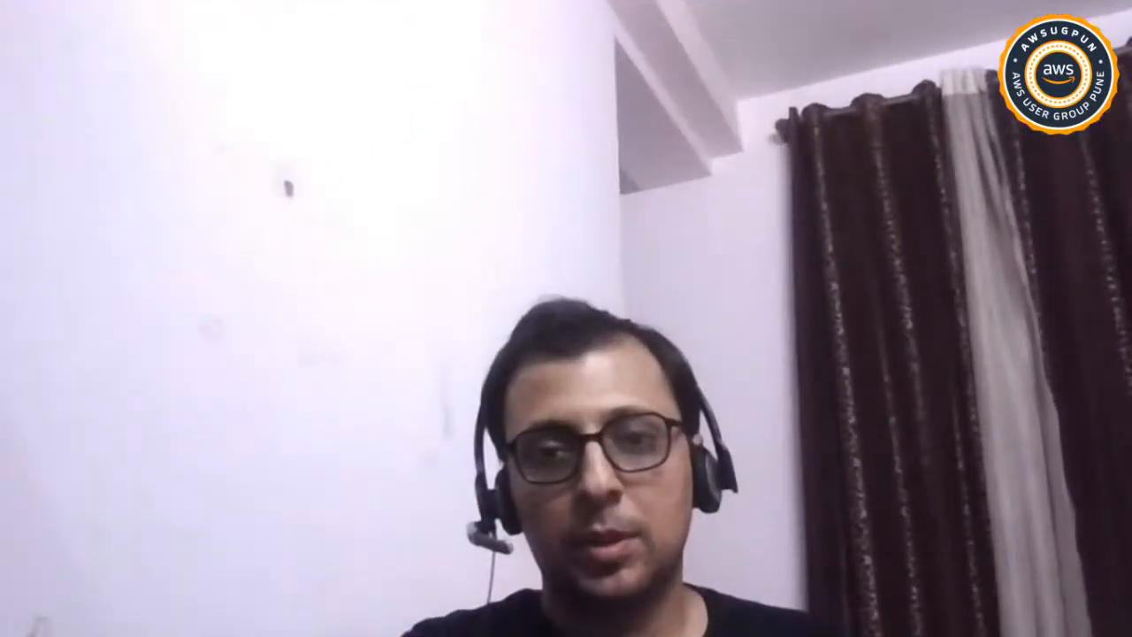